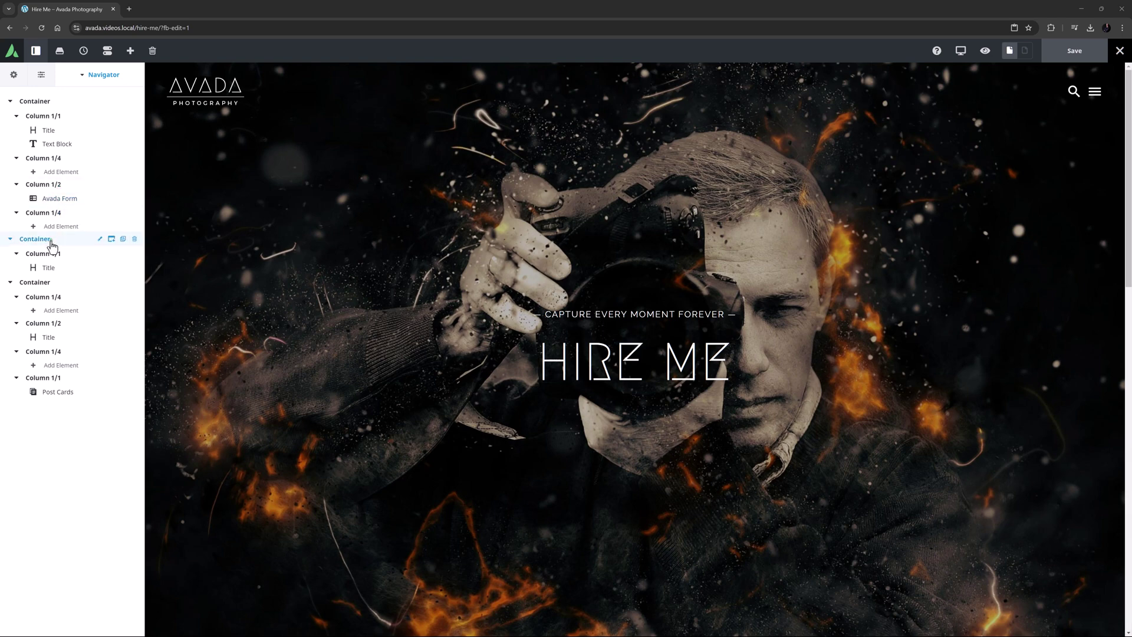
Insert an Image Before & After element in the second container, below the Editing and Post Processing heading.
left_click(52, 243)
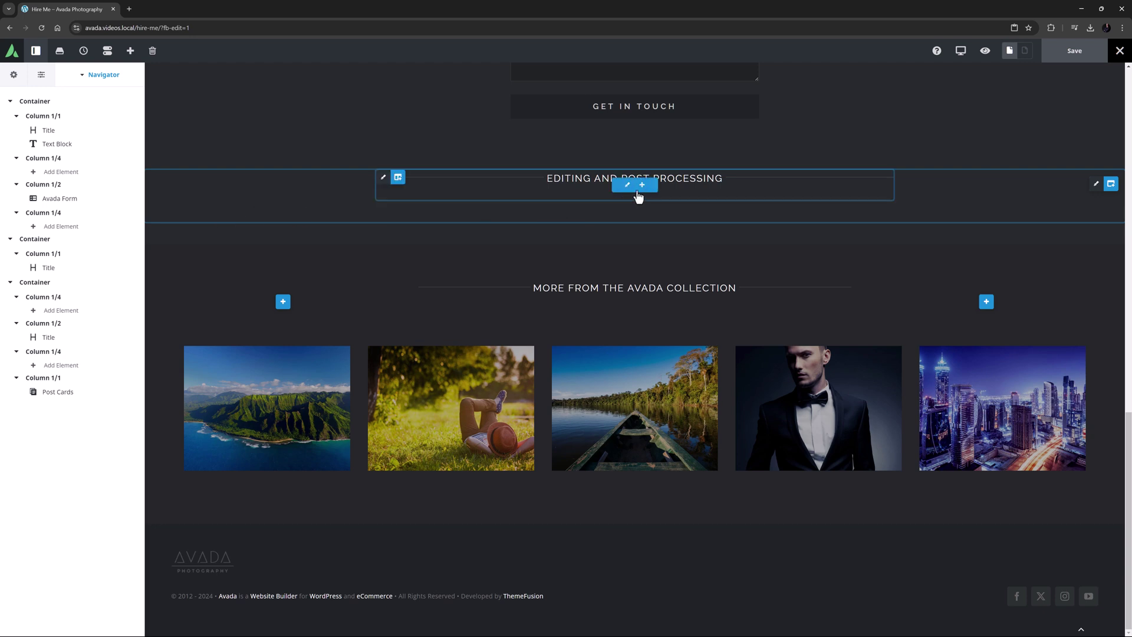
left_click(643, 186)
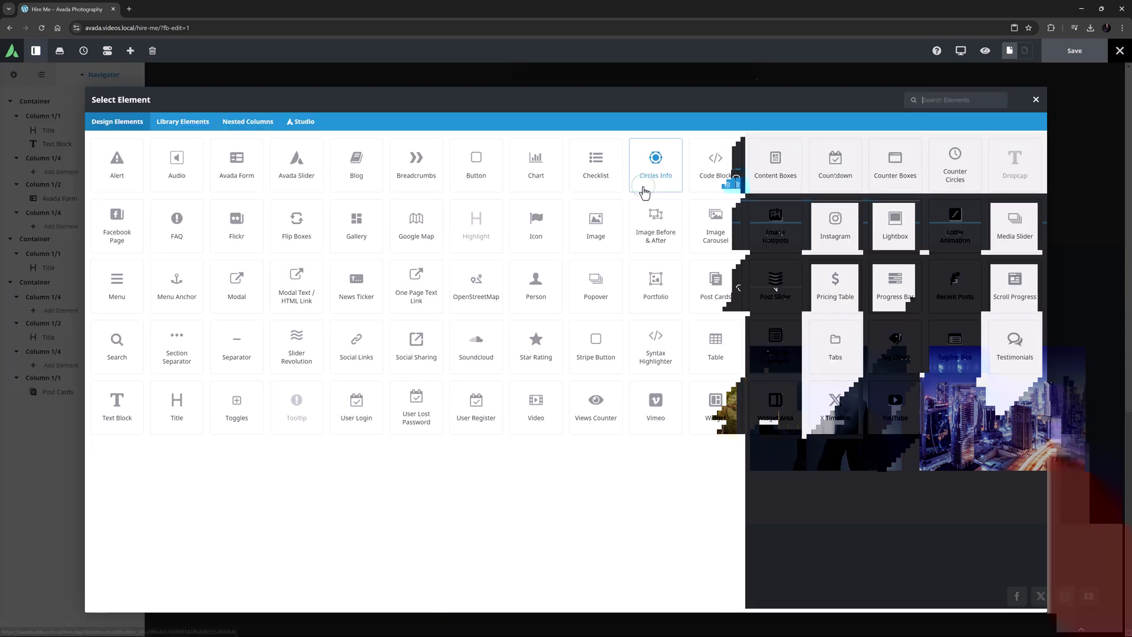
left_click(646, 222)
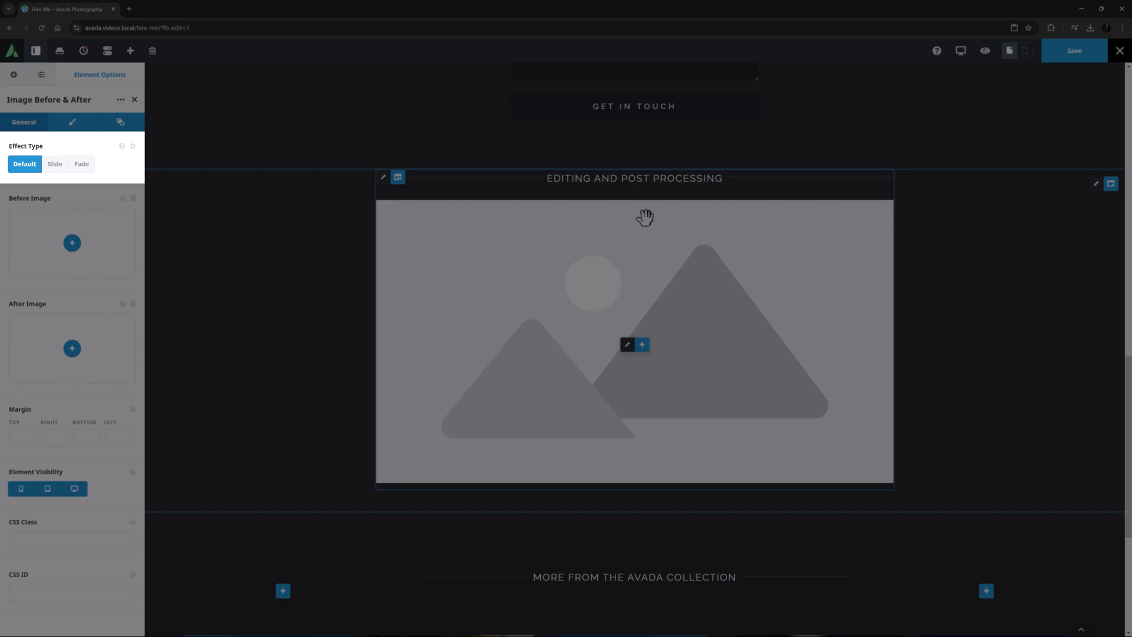
left_click(121, 147)
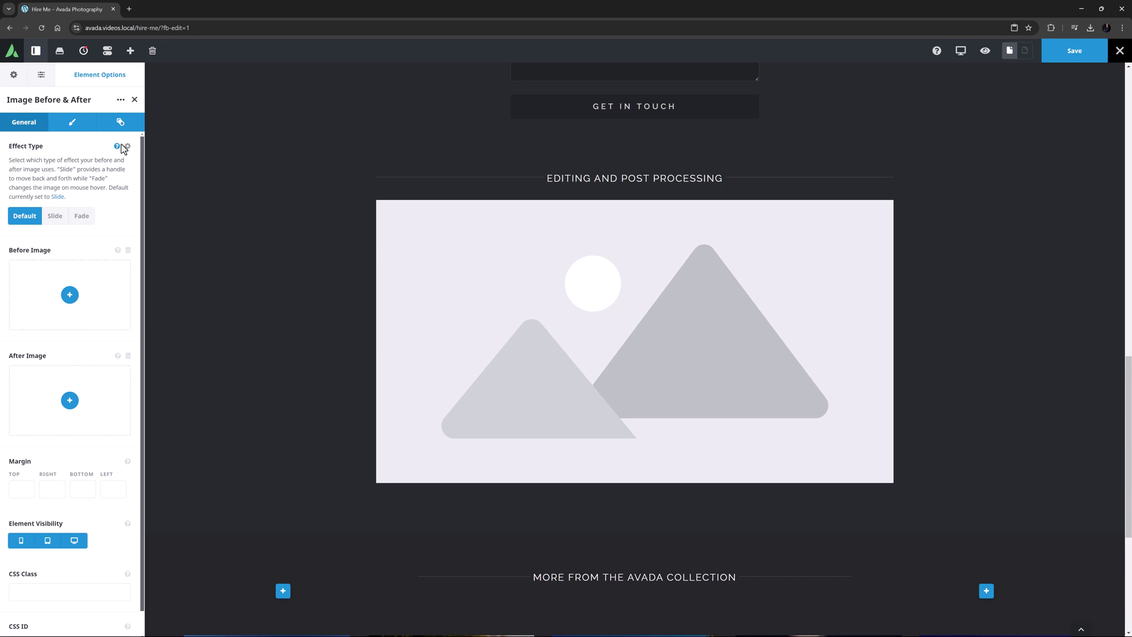
left_click(119, 147)
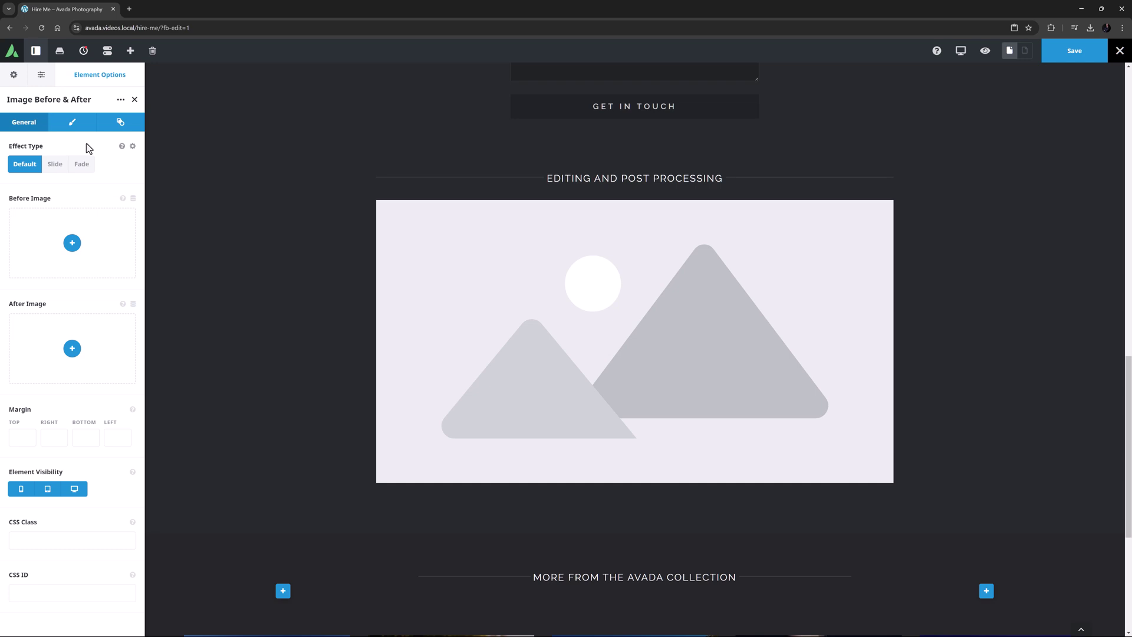
Set the before image to fashion_basic at full size 1170 × 780, labelled BASIC.
left_click(72, 242)
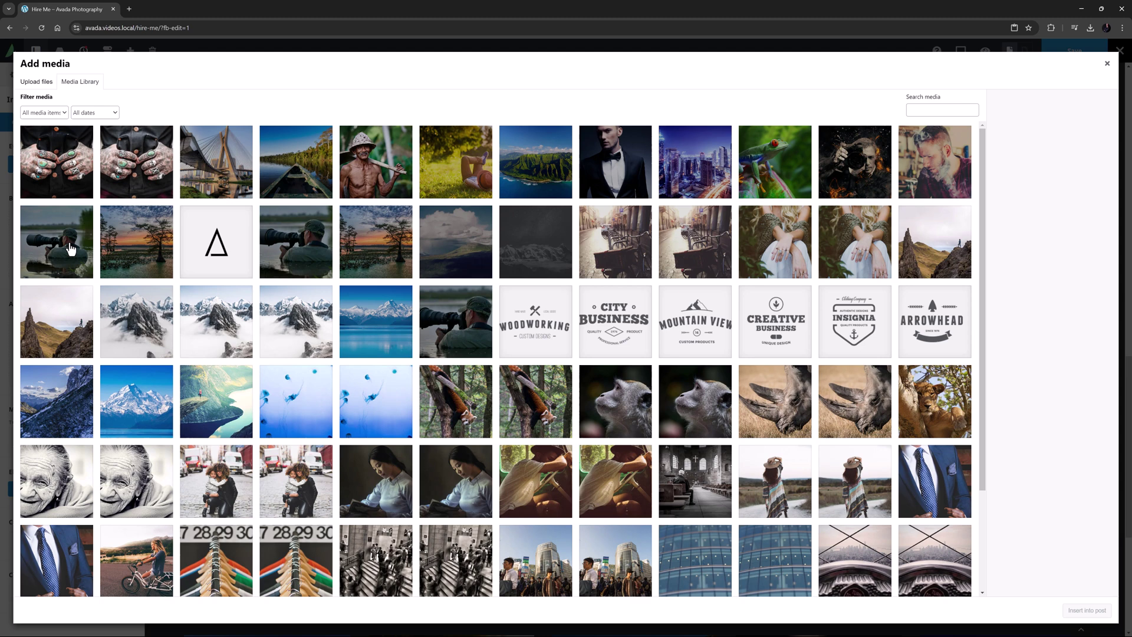
left_click(135, 171)
left_click(1057, 500)
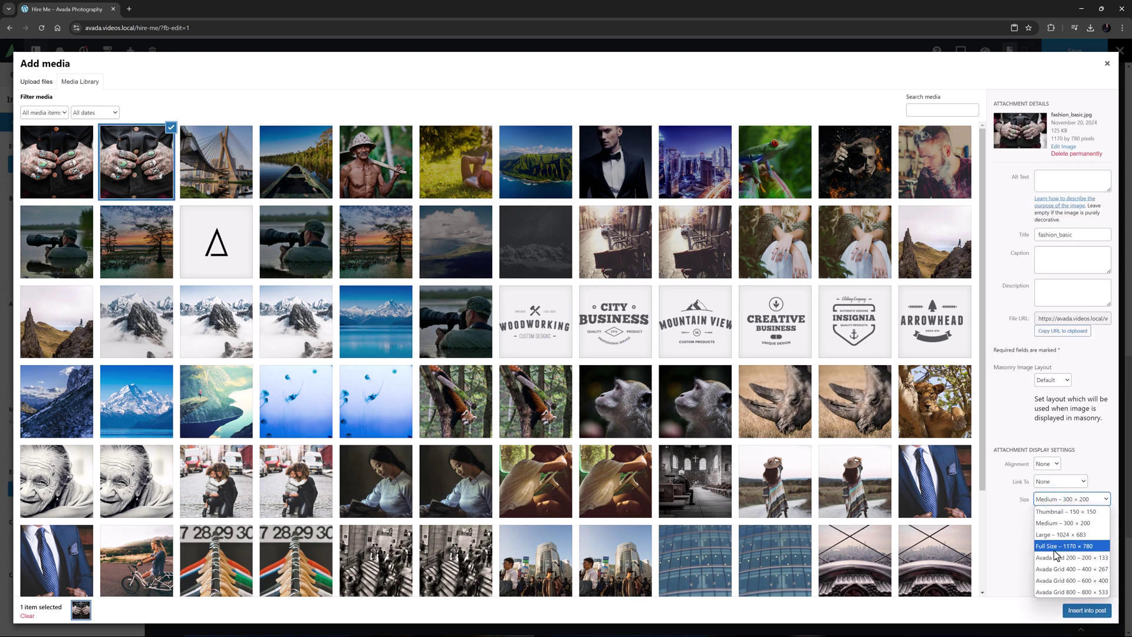
left_click(1056, 550)
left_click(1075, 611)
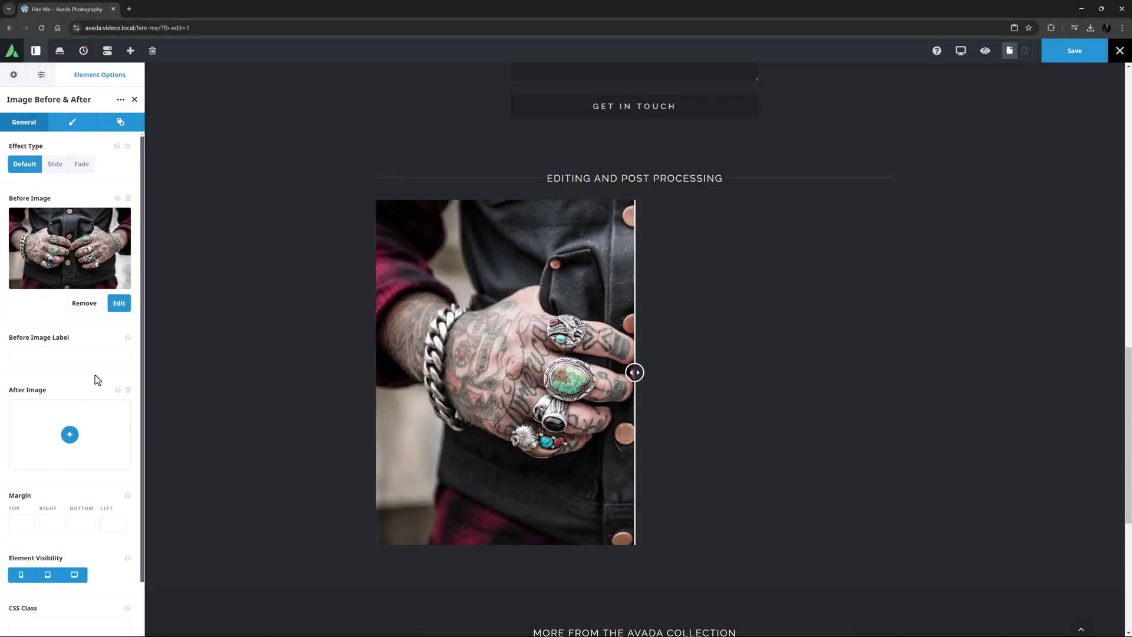
left_click(25, 349)
type("BASIC")
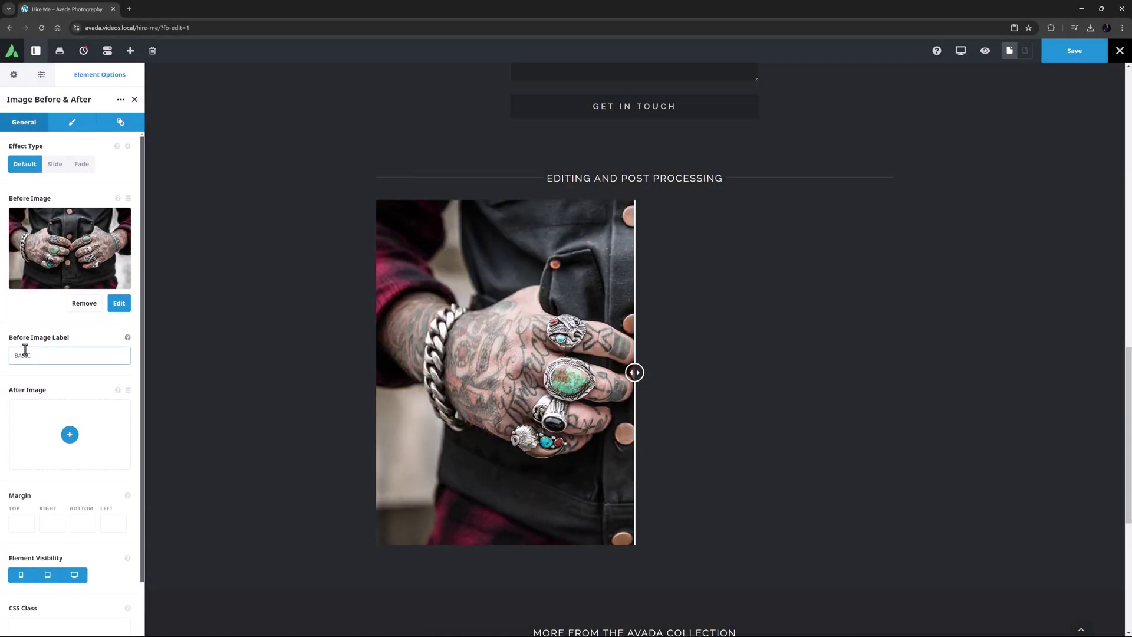
Set the after image to fashion_retouched, labelled RETOUCHED.
left_click(70, 435)
left_click(68, 180)
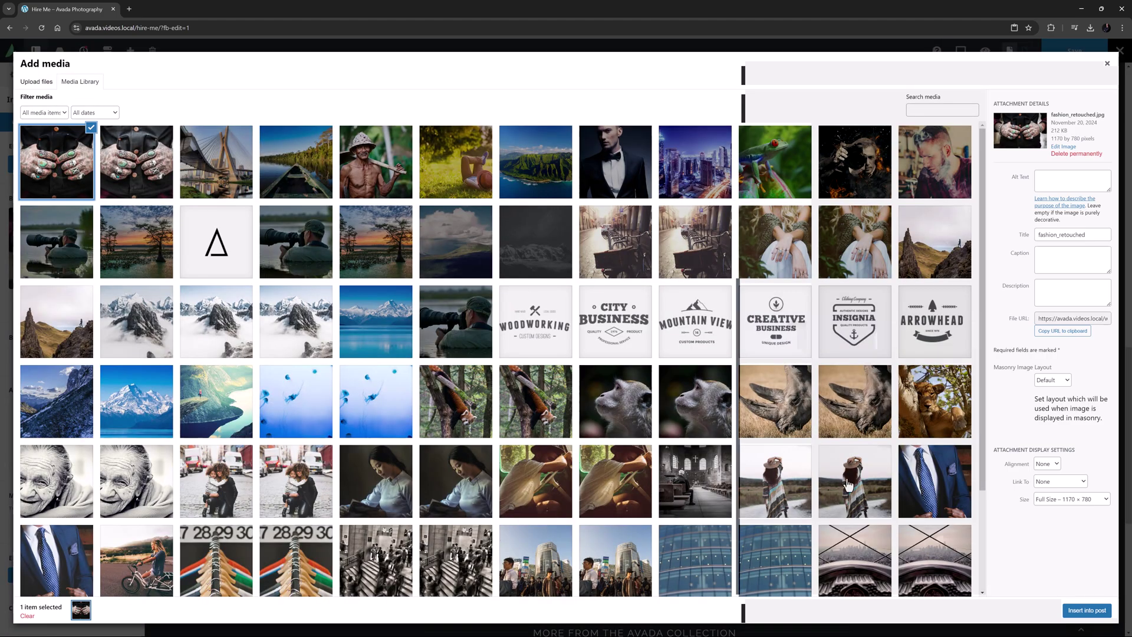
left_click(1077, 614)
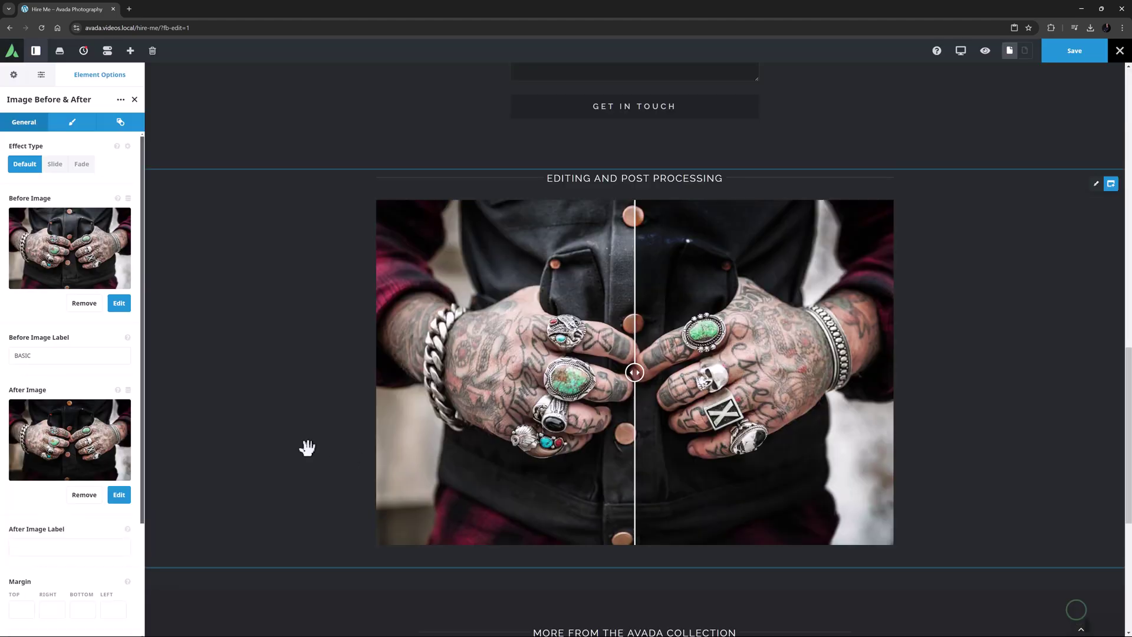
left_click(74, 546)
type("RETOUCHED")
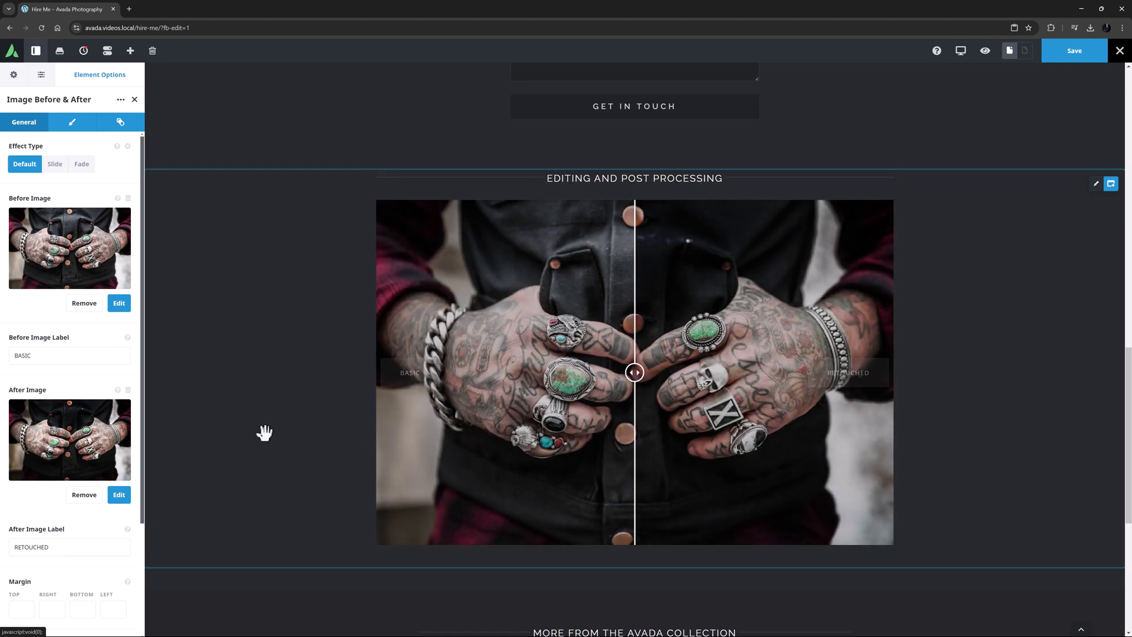
Scroll down to the Margin Top field, then switch to the Design options for the labels and handle.
scroll(20, 440, "down", 3)
left_click(12, 466)
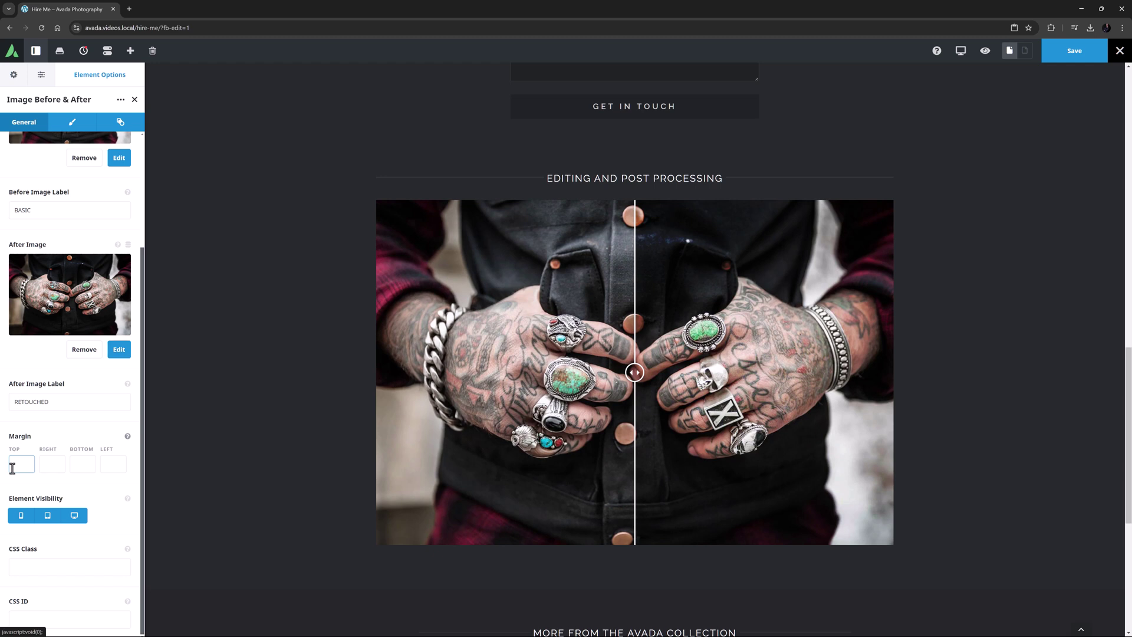
left_click(70, 121)
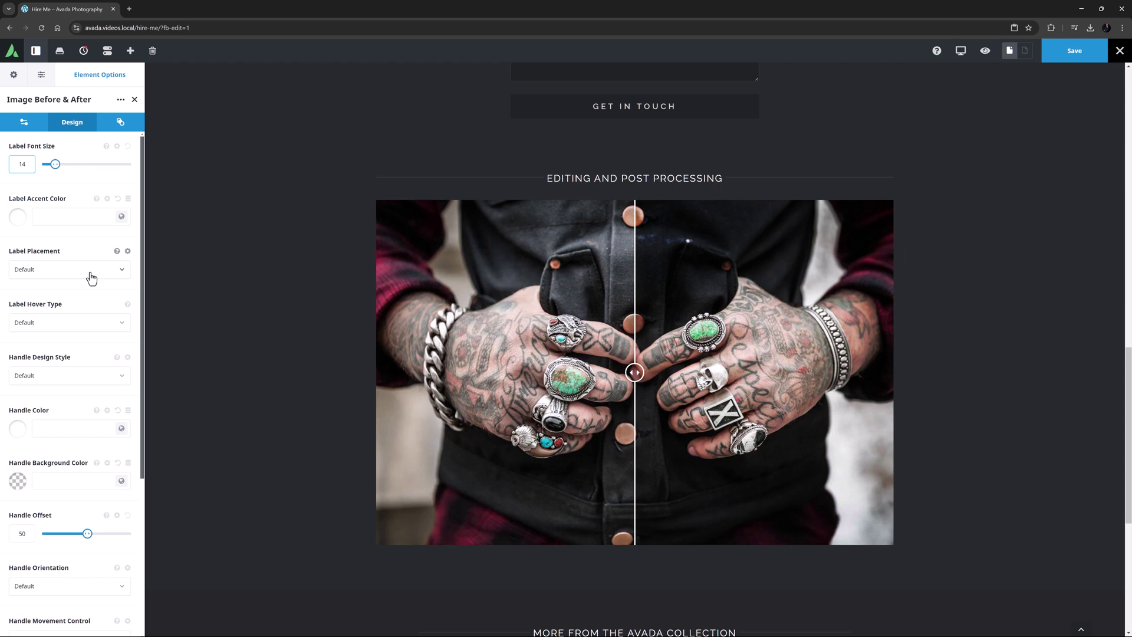
left_click(25, 124)
left_click(83, 166)
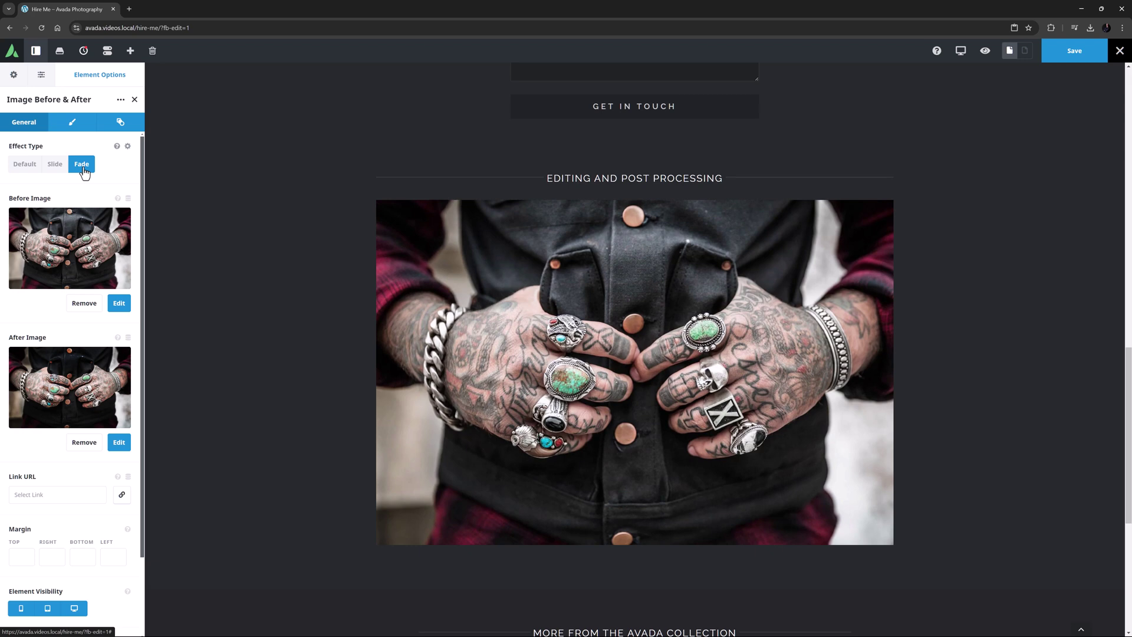
left_click(74, 127)
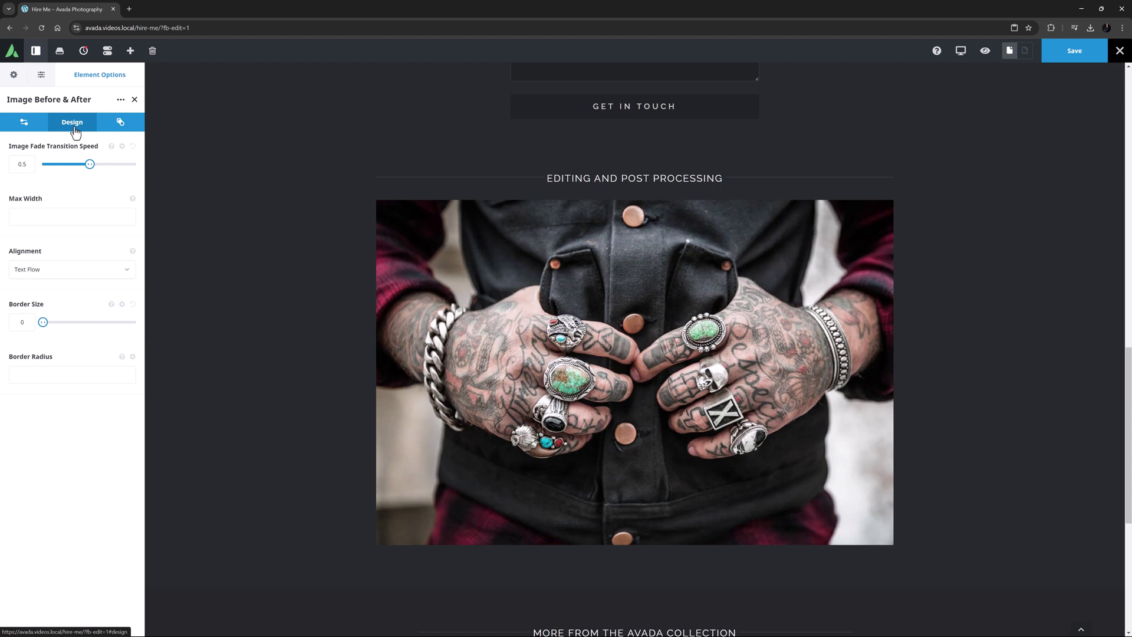
left_click(25, 122)
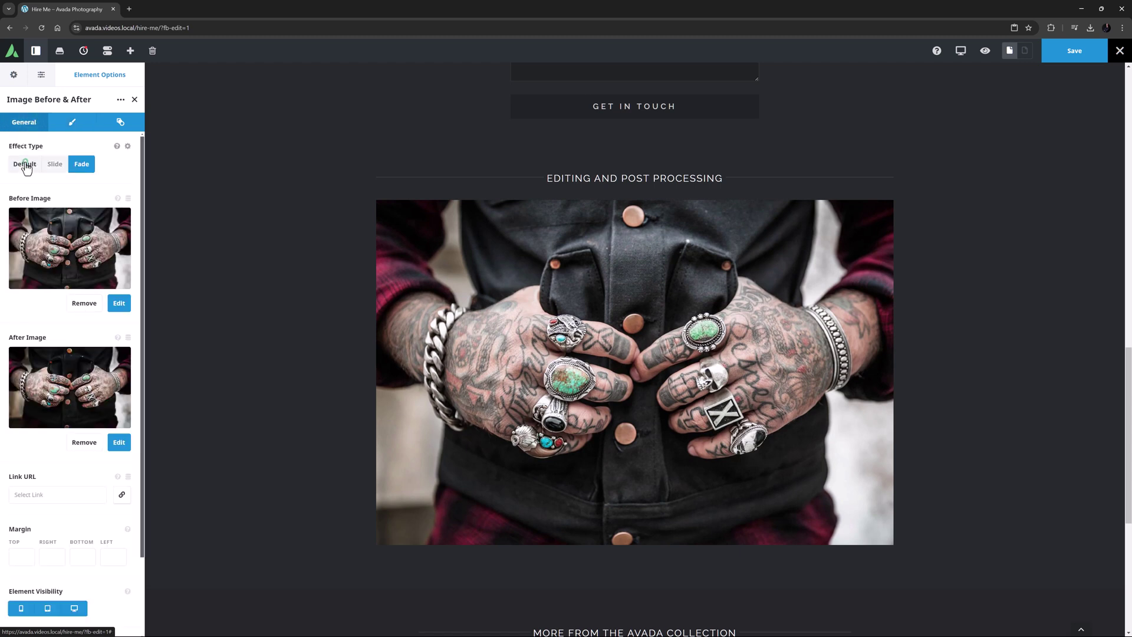
left_click(70, 123)
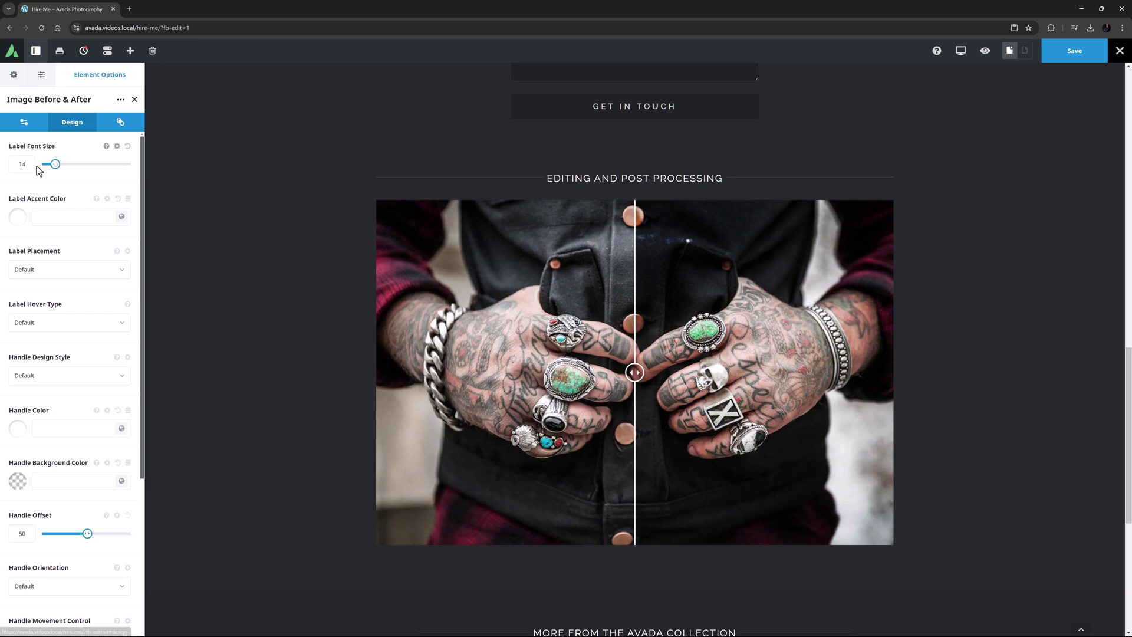
Change Label Font Size from 14 to 16 and check the Label Accent Color help.
left_click_drag(33, 164, 3, 171)
type("16")
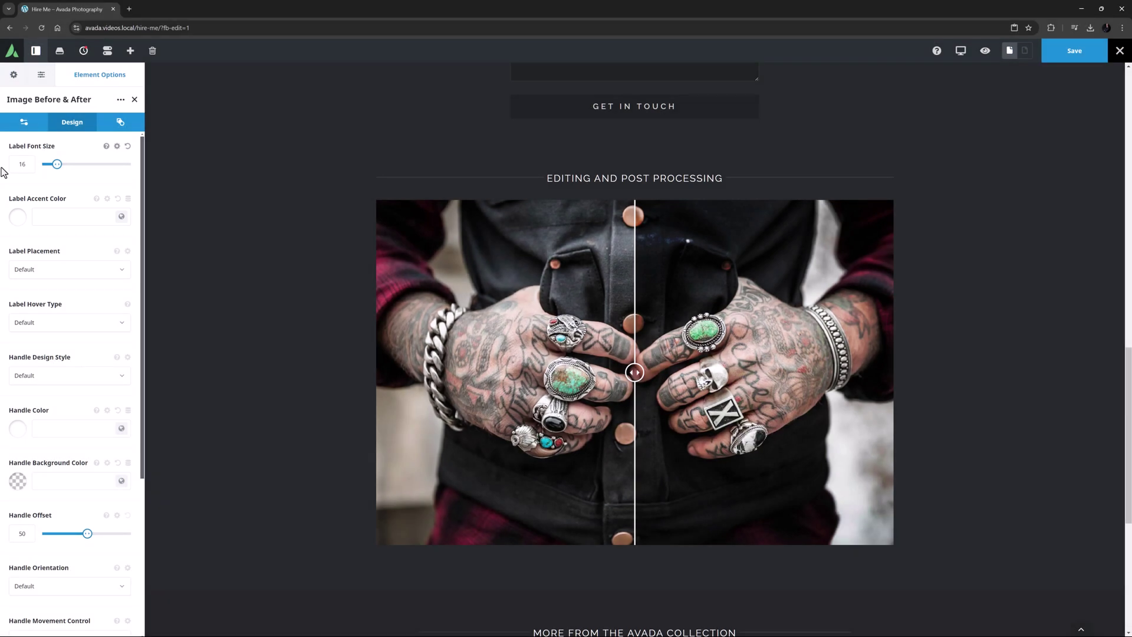
left_click(97, 199)
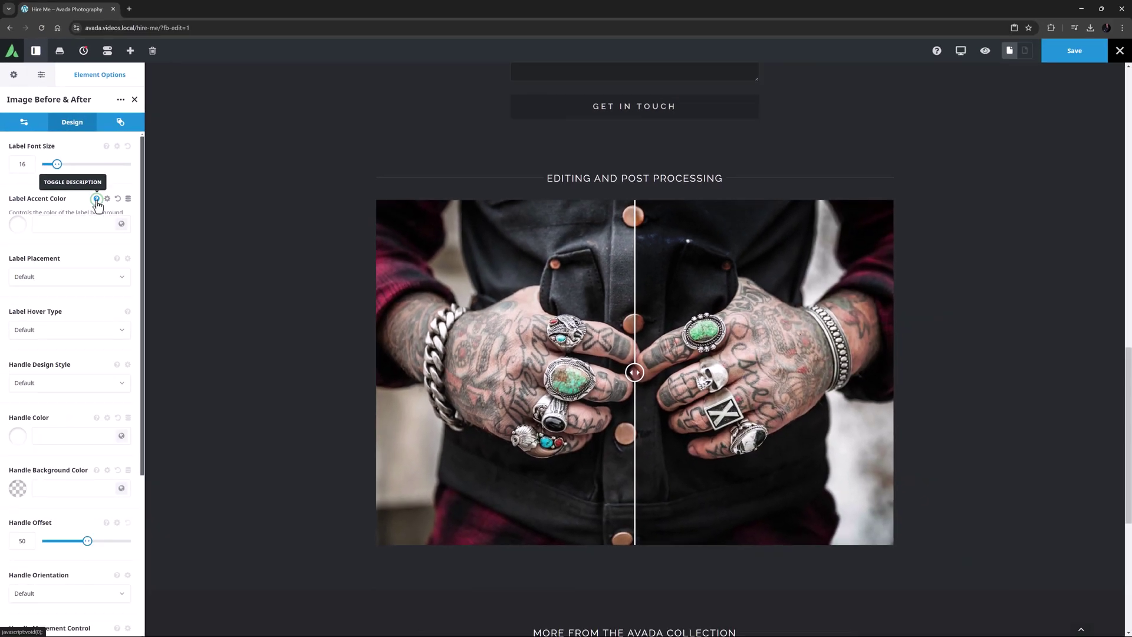
Try the Image Up & Down and Outside Image Up & Down label placements, then settle on Image Centered.
left_click(194, 264)
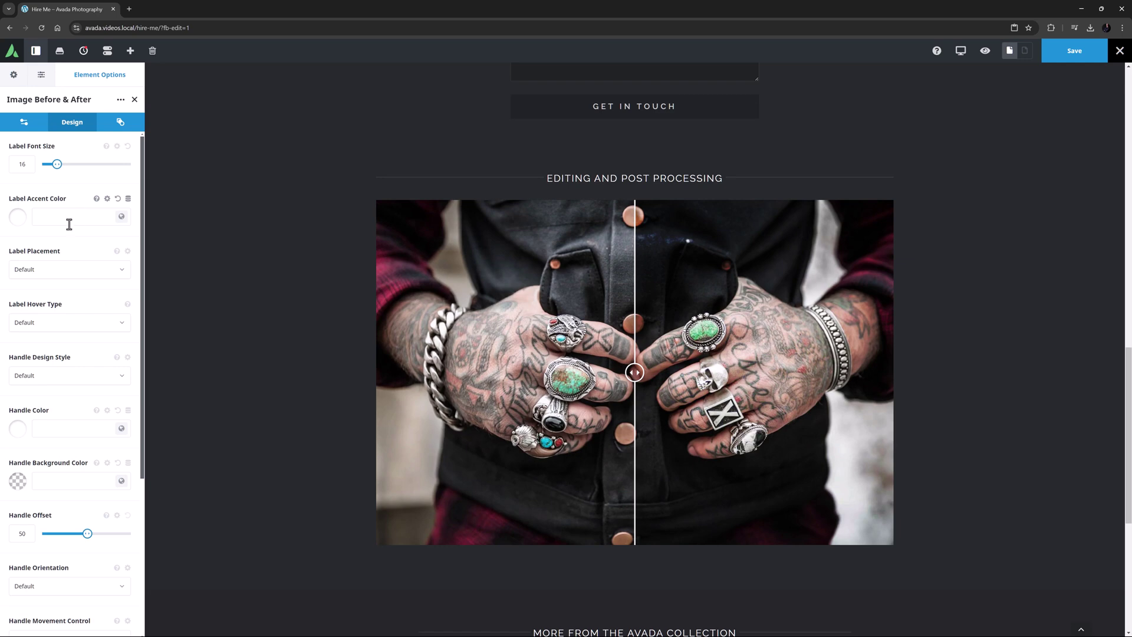
left_click(70, 270)
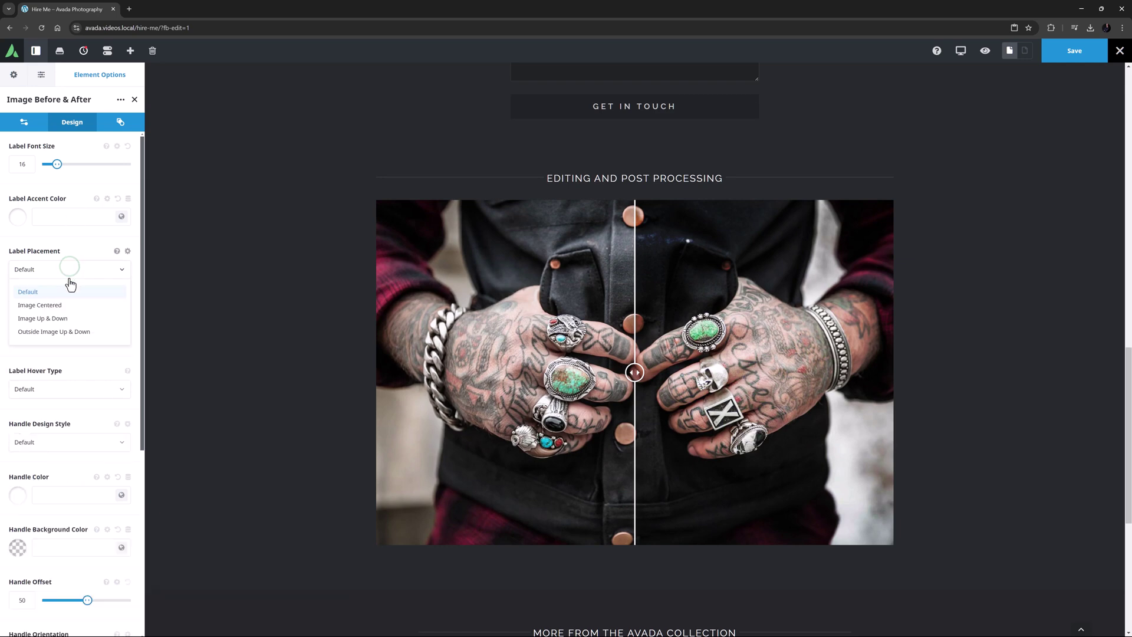
left_click(56, 314)
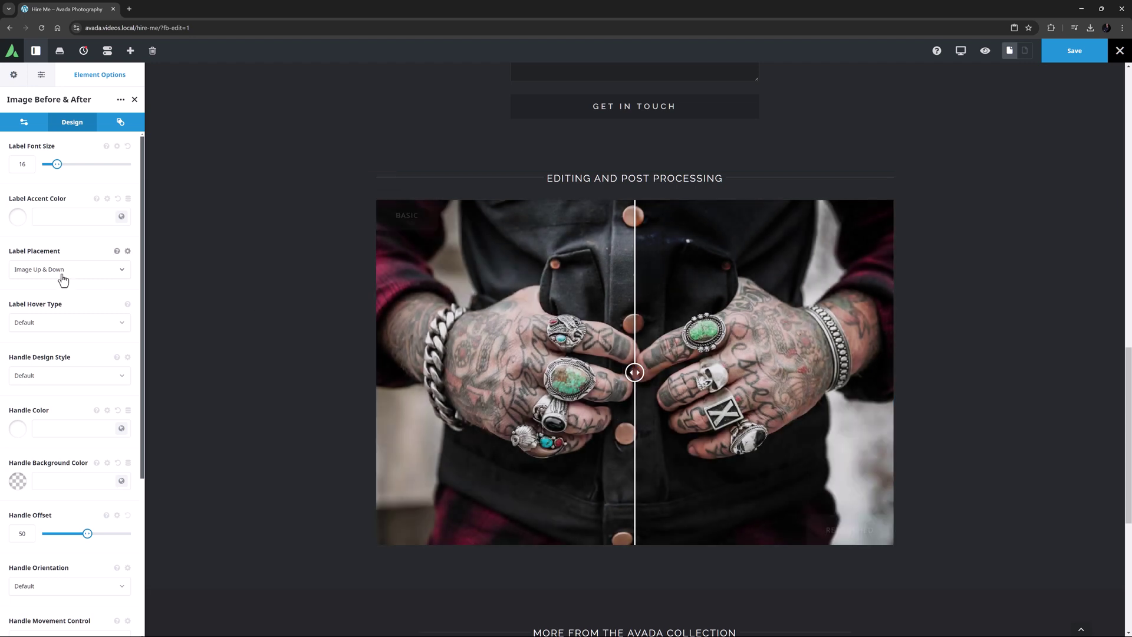
left_click(59, 273)
left_click(48, 327)
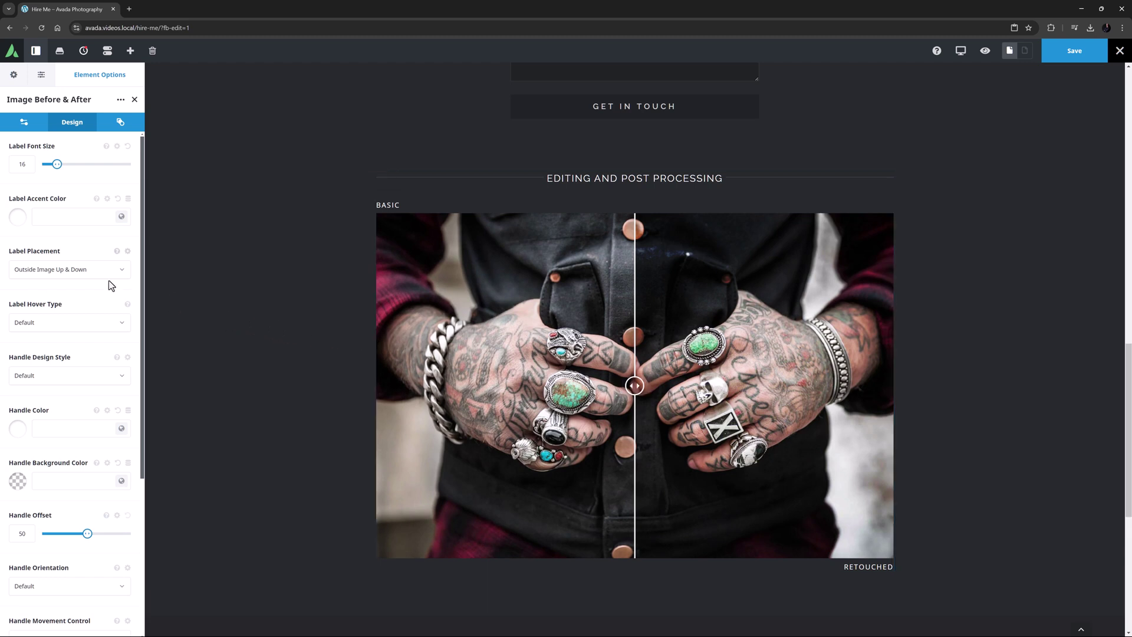
left_click(65, 270)
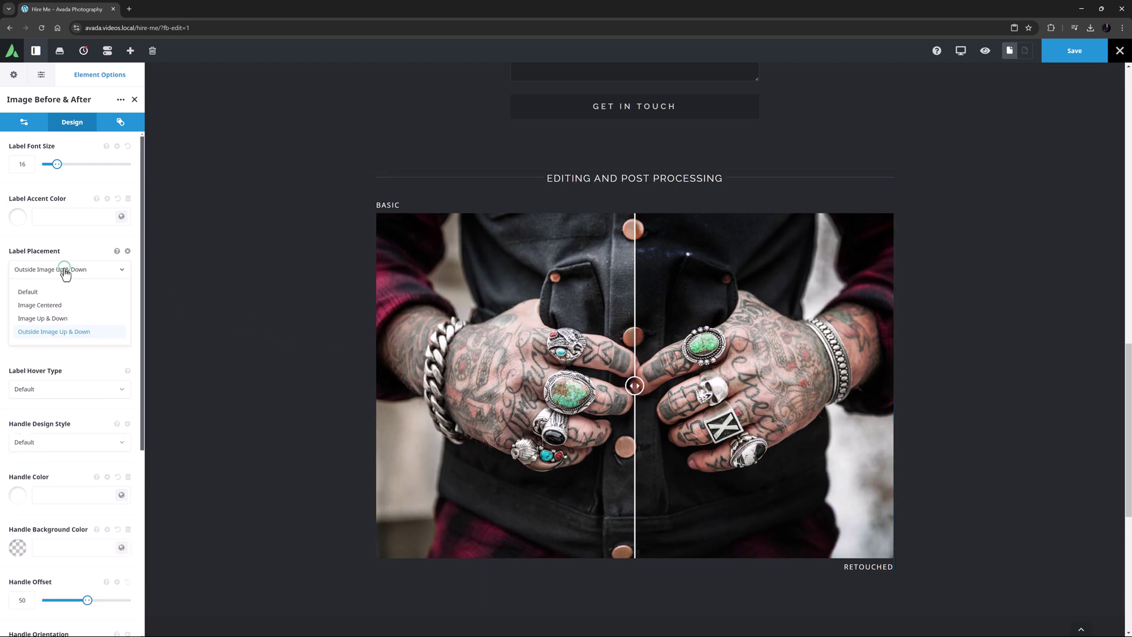
left_click(50, 306)
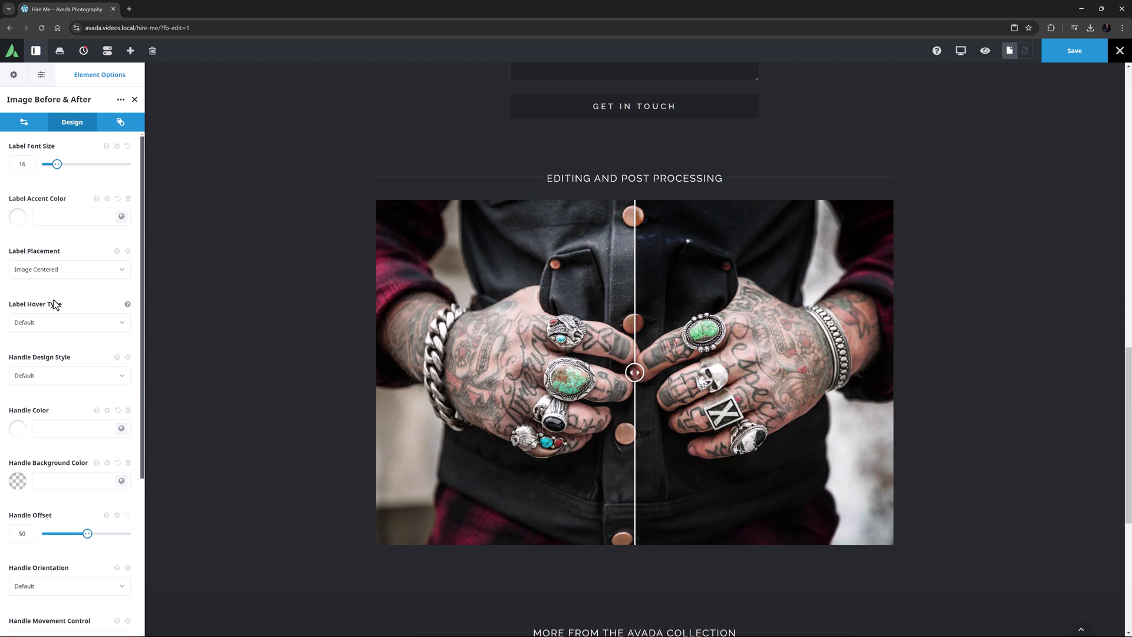
Test Individual label hover on the image, then set Label Hover Type back to Default.
left_click(62, 324)
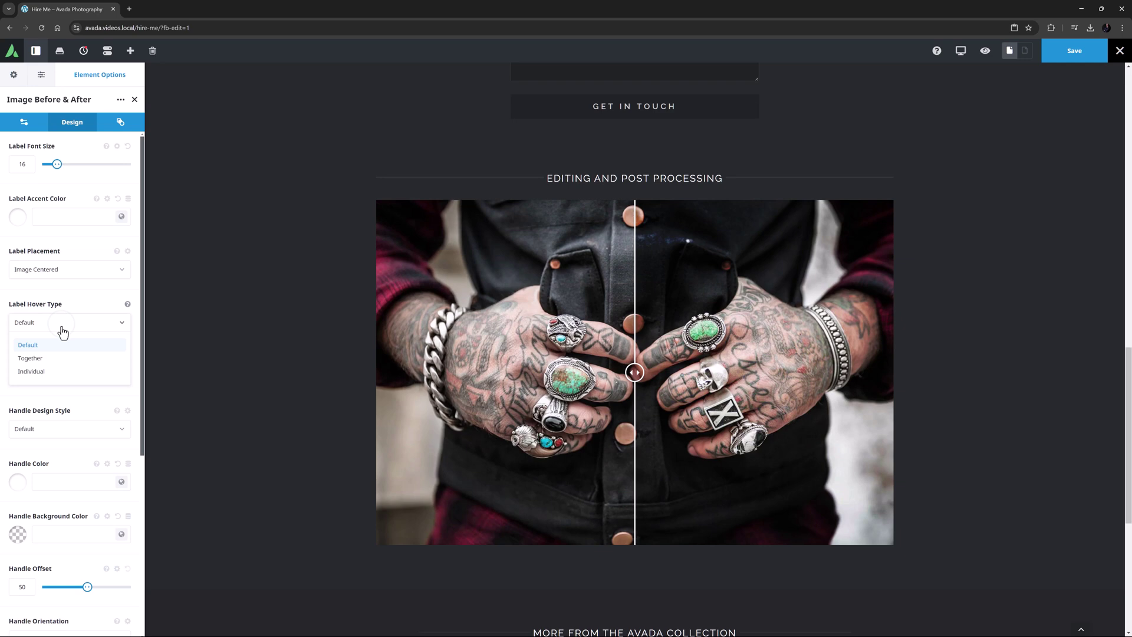
left_click(52, 371)
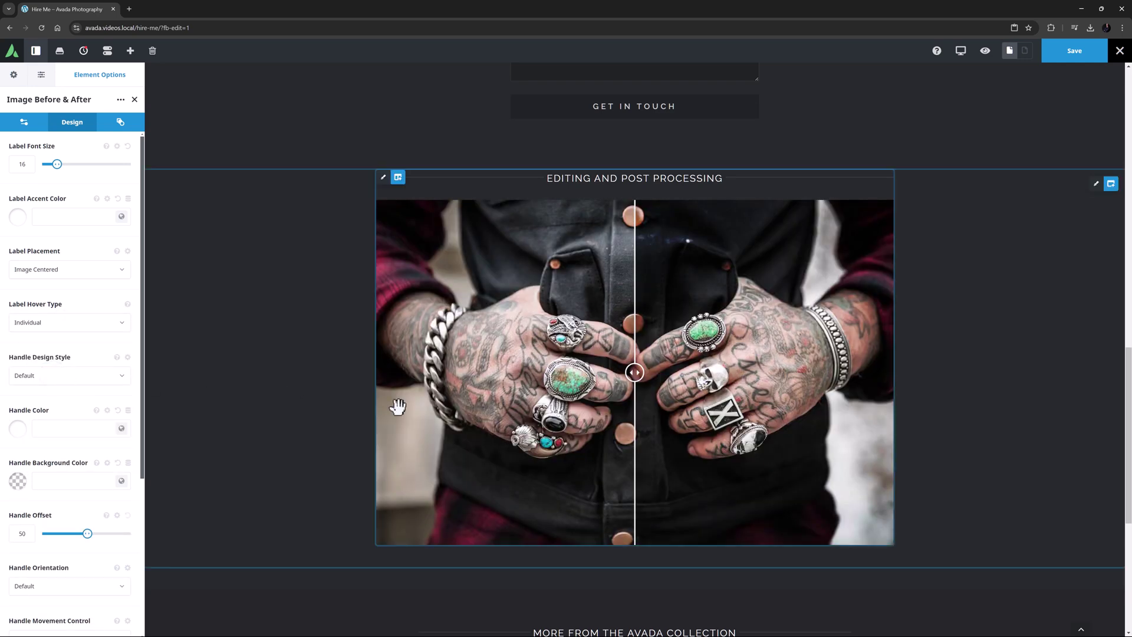
mouse_move(686, 422)
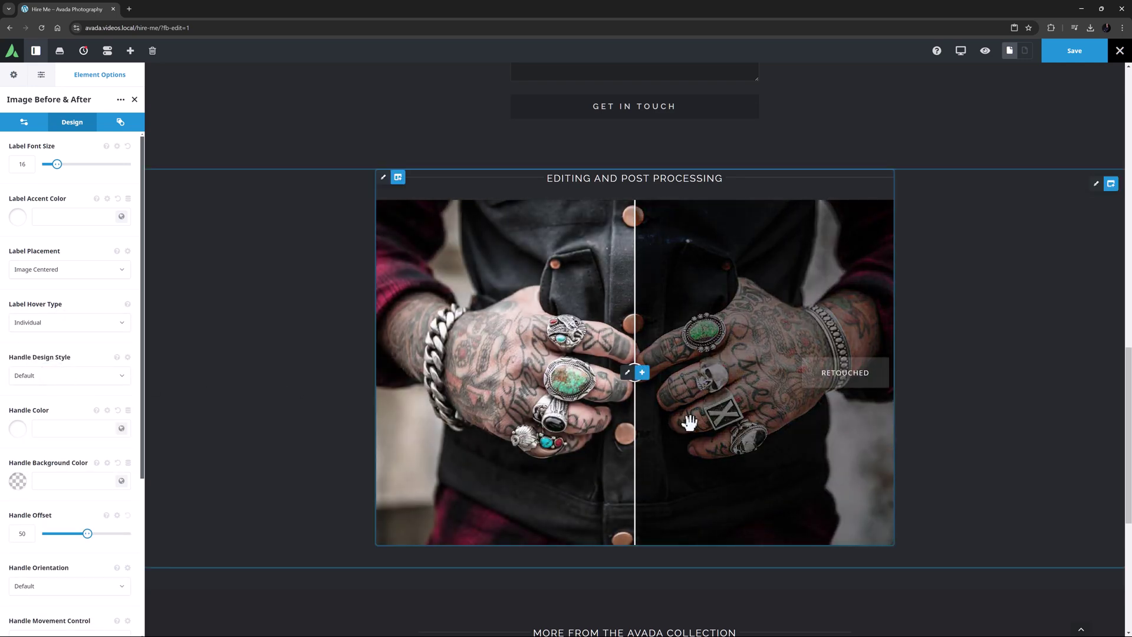
left_click(48, 325)
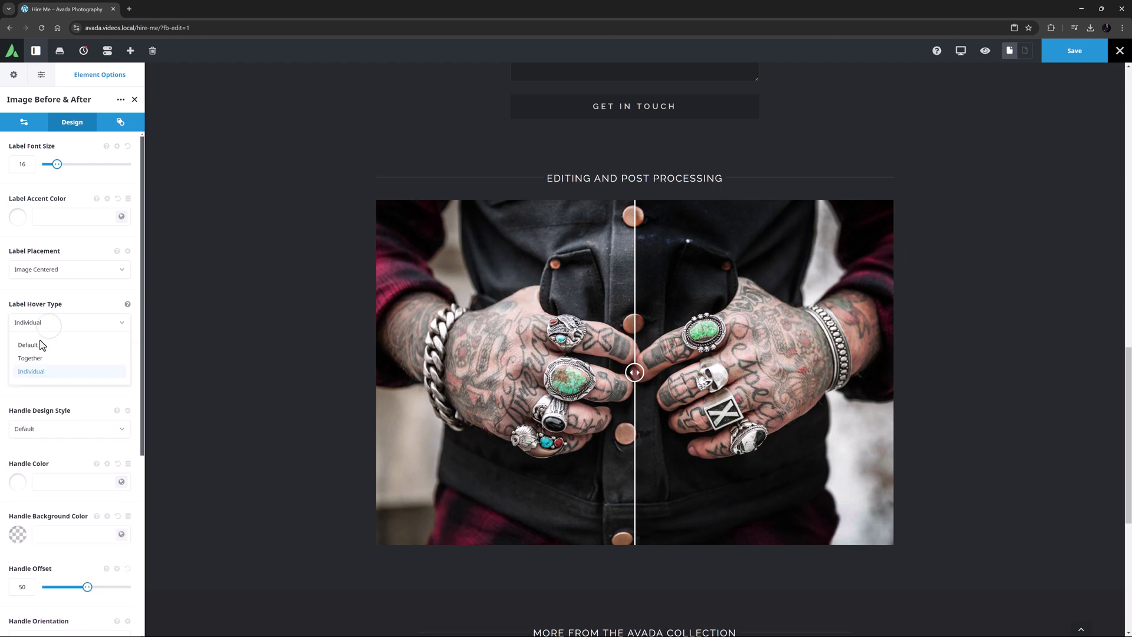
left_click(39, 344)
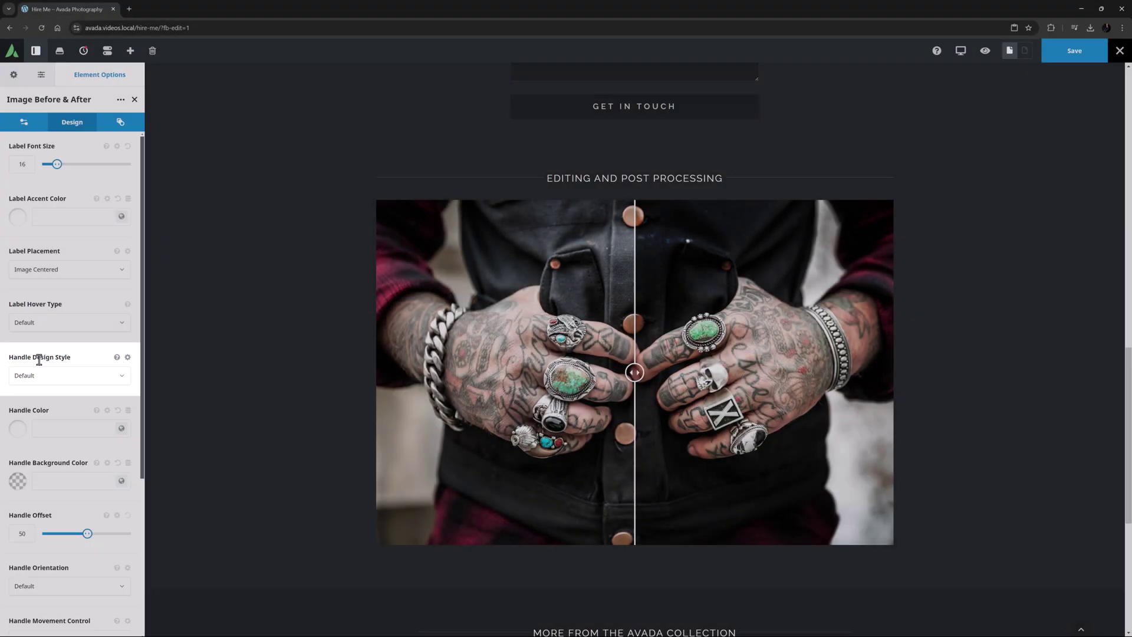
Try the Square, Rectangle and Arrows handle design styles on the slider.
left_click(38, 378)
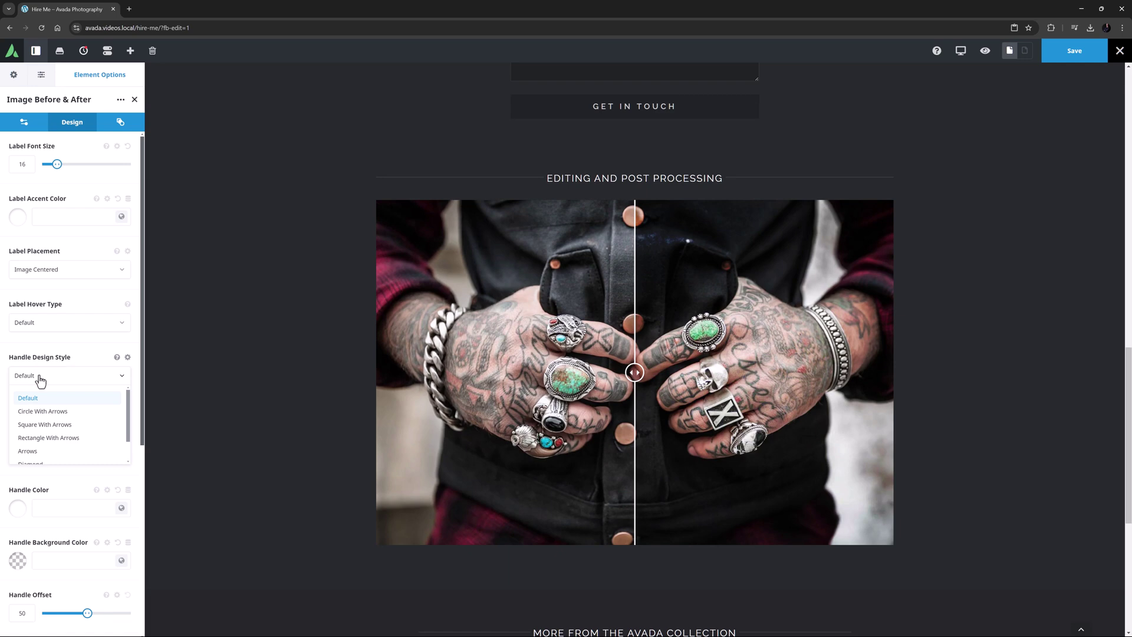
left_click(37, 424)
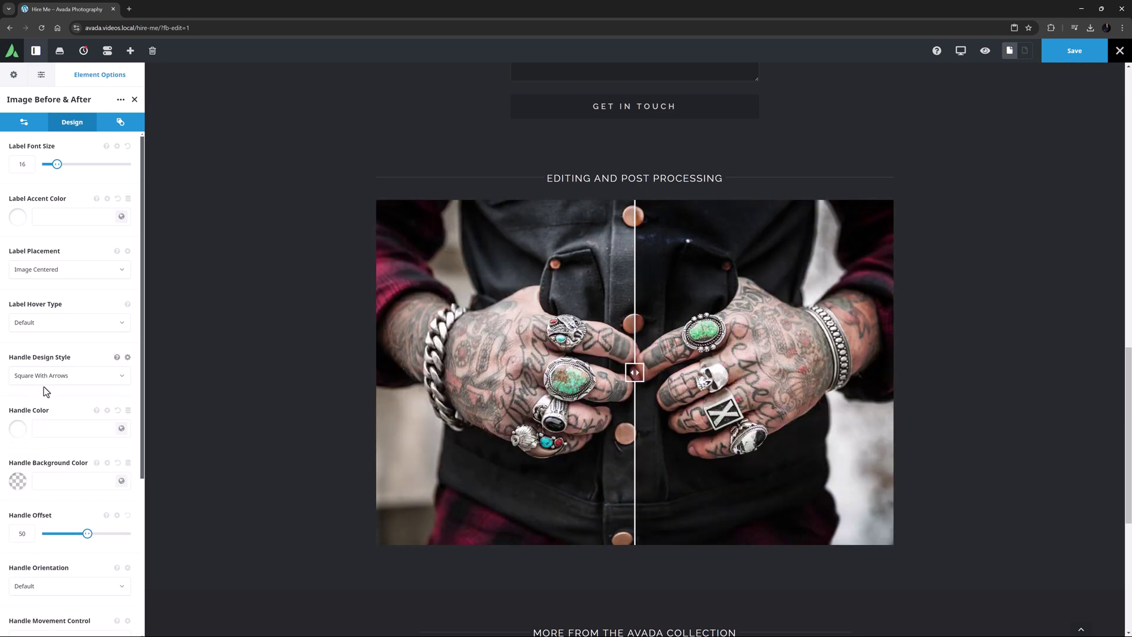
left_click(44, 379)
left_click(43, 437)
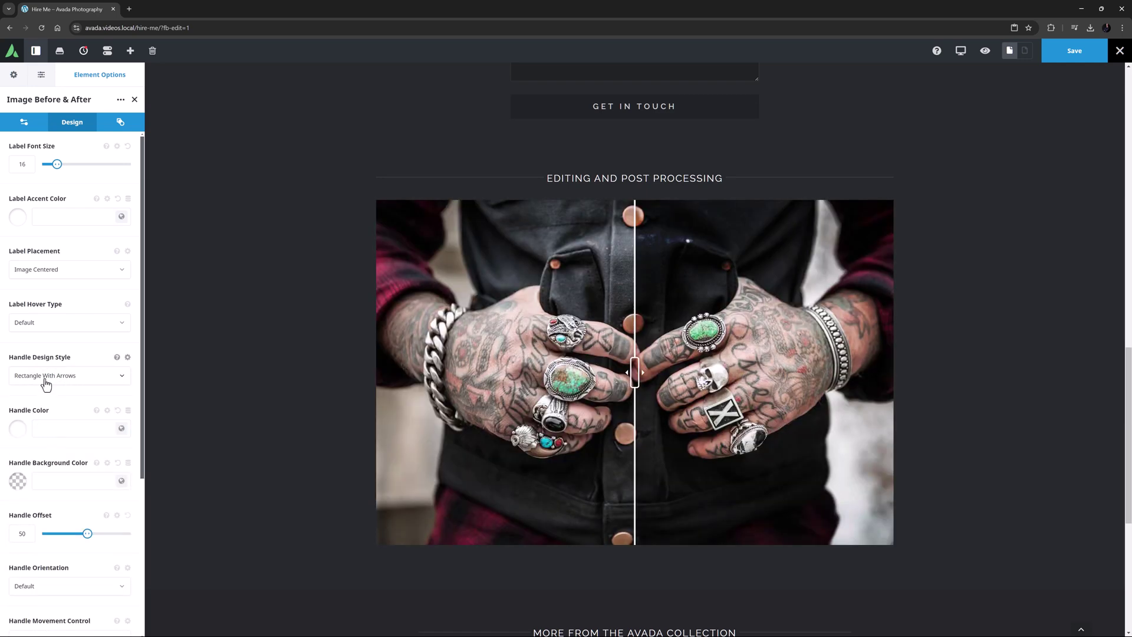
left_click(46, 381)
left_click(35, 451)
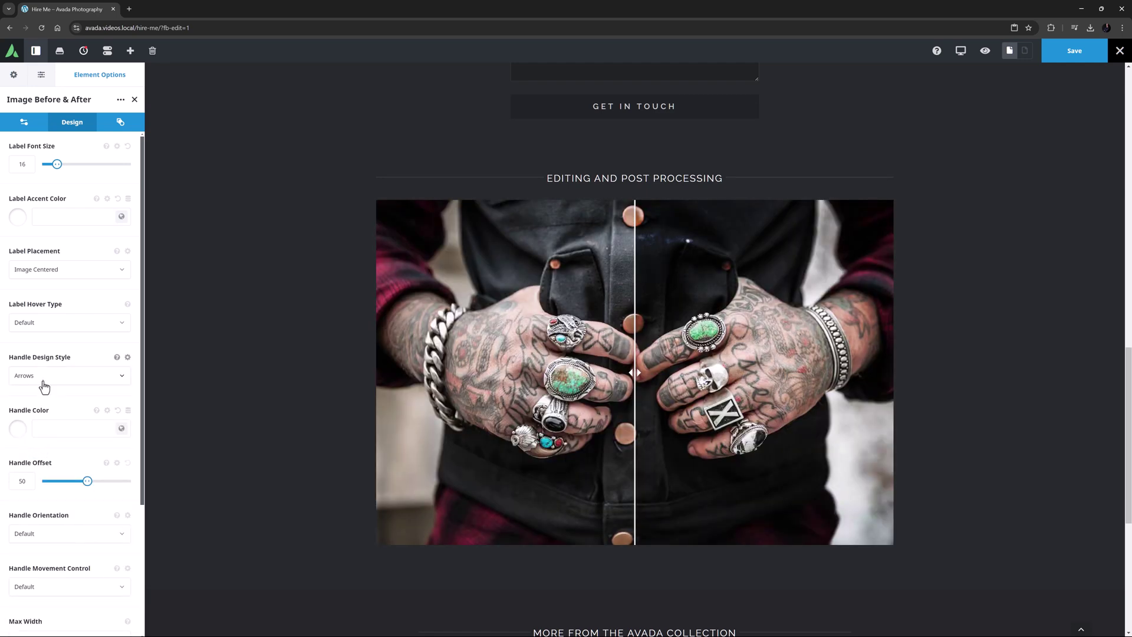
Try the Diamond and Single Circle handles, then set the handle style to Circle With Arrows.
left_click(44, 380)
left_click(31, 437)
left_click(37, 381)
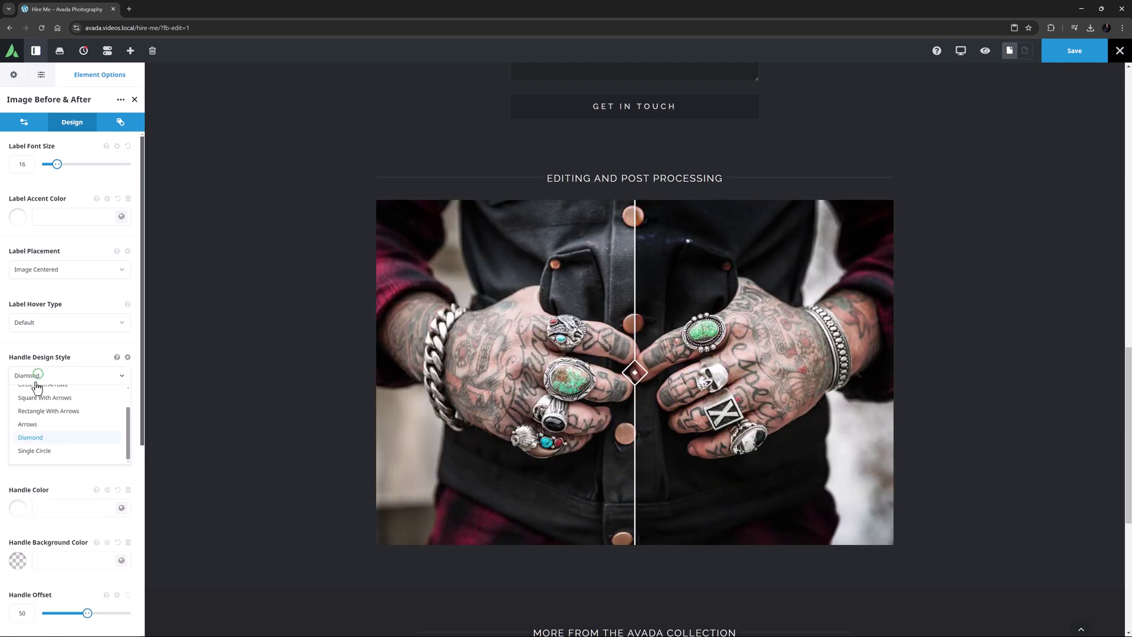
scroll(37, 386, "down", 2)
left_click(34, 318)
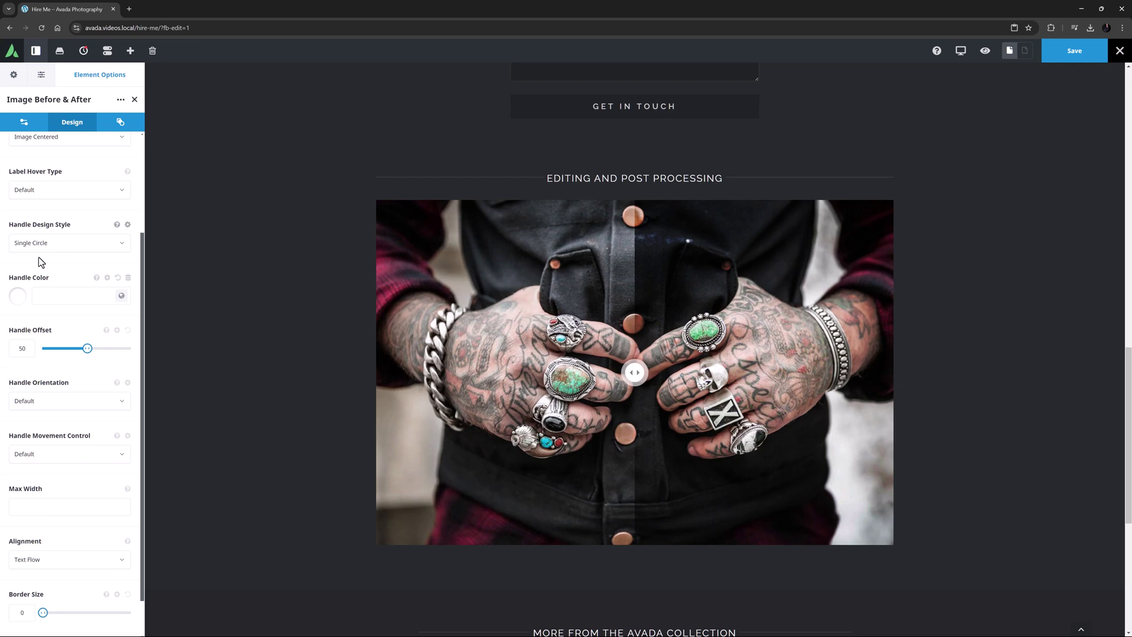
left_click(42, 243)
left_click(41, 280)
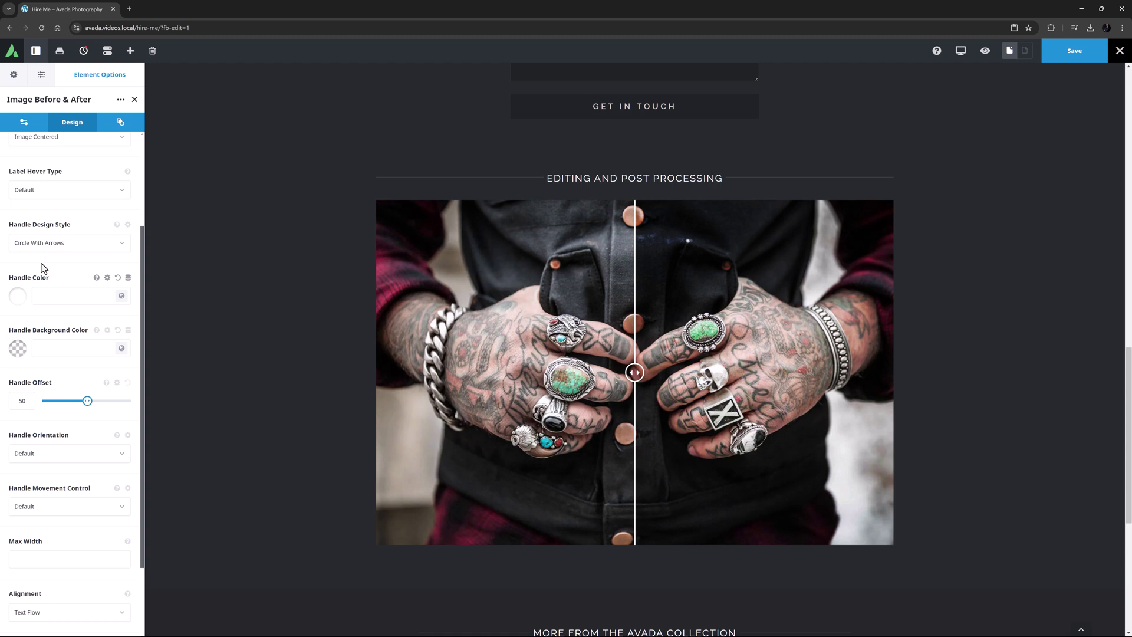
left_click(44, 455)
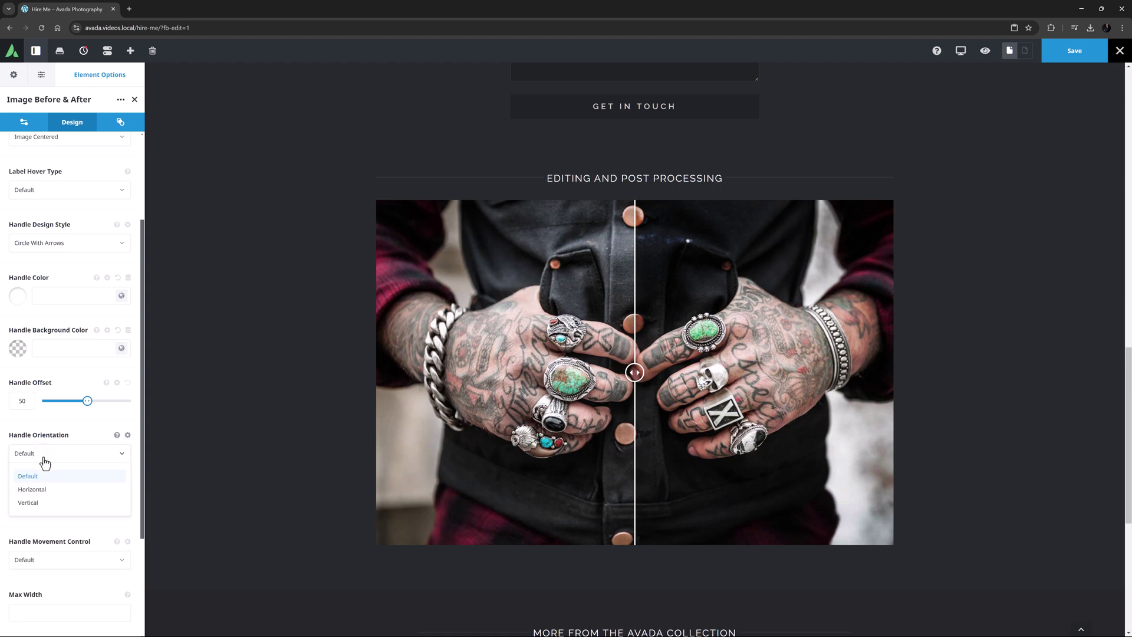
left_click(45, 462)
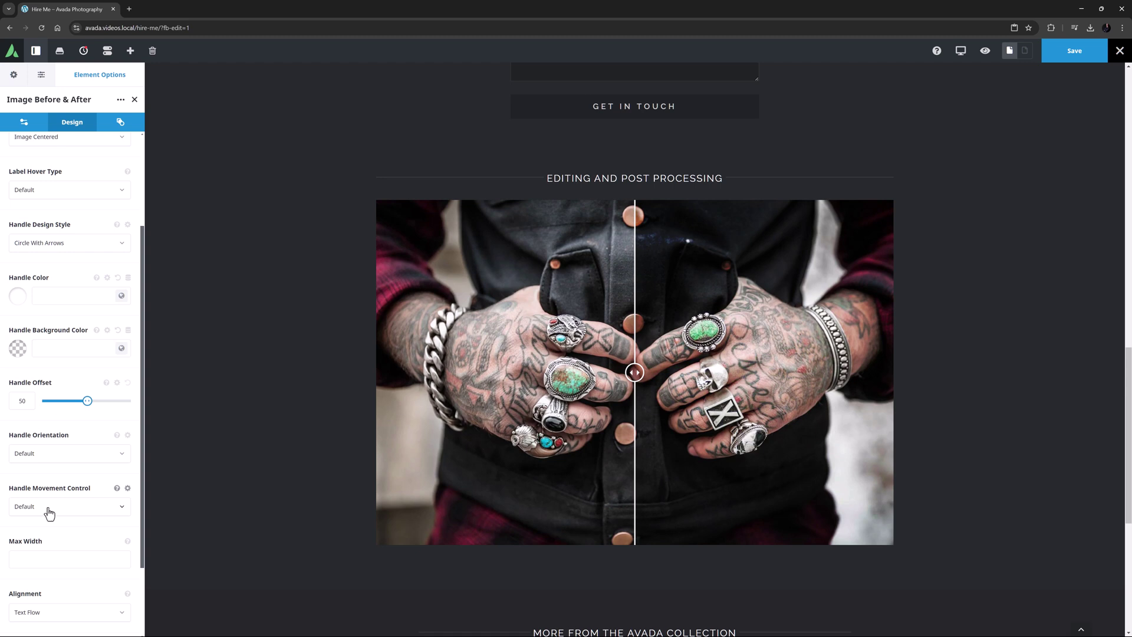
left_click(49, 511)
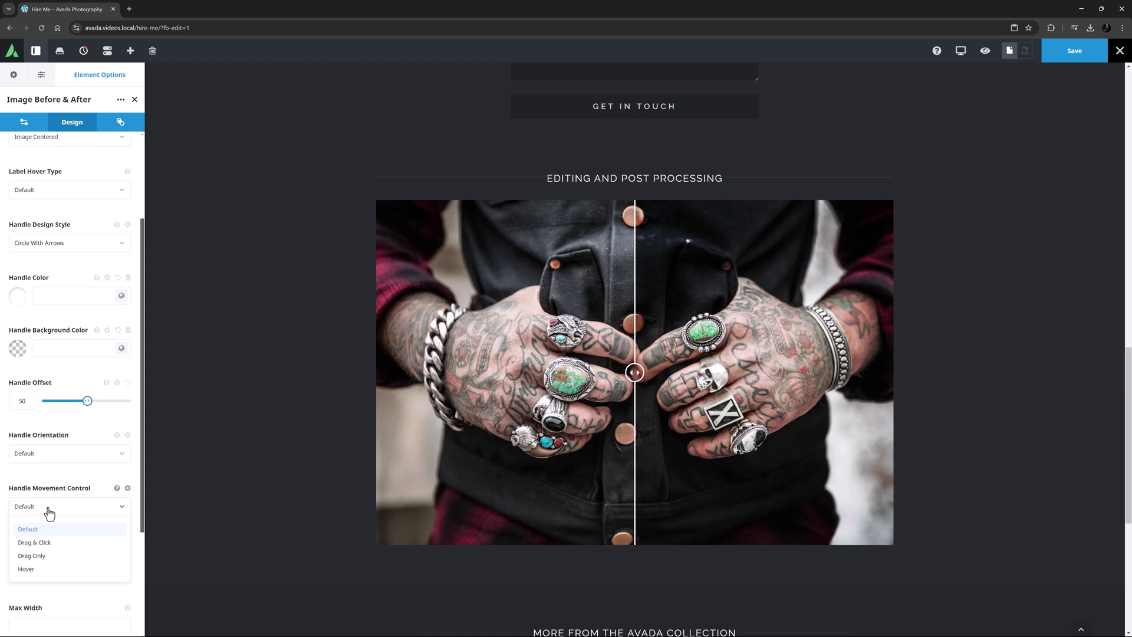
left_click(49, 511)
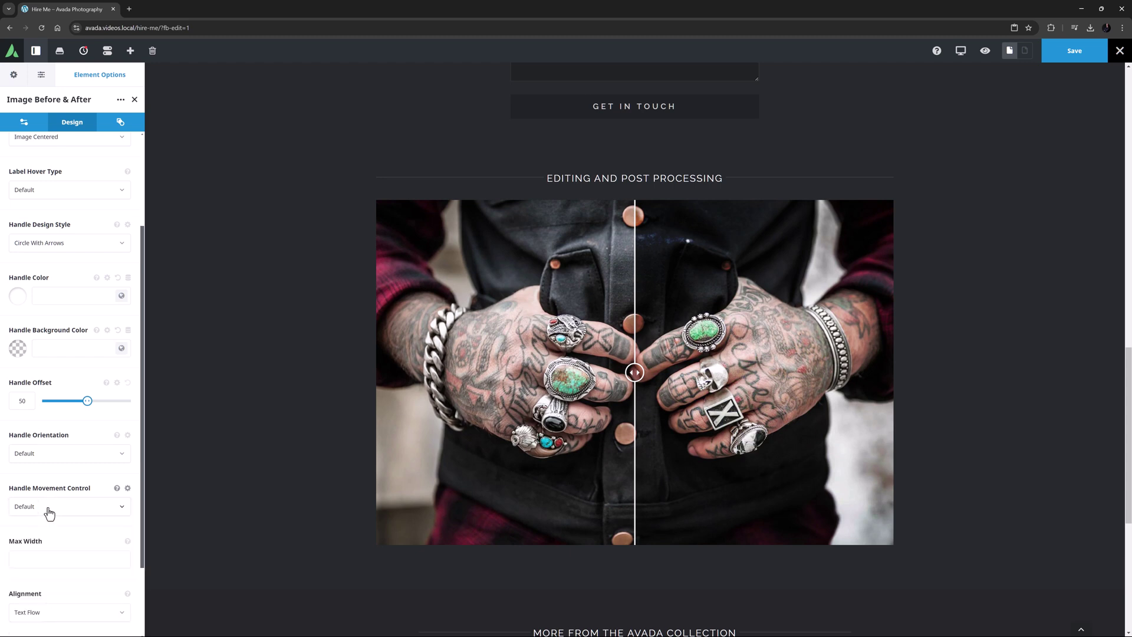
left_click(530, 355)
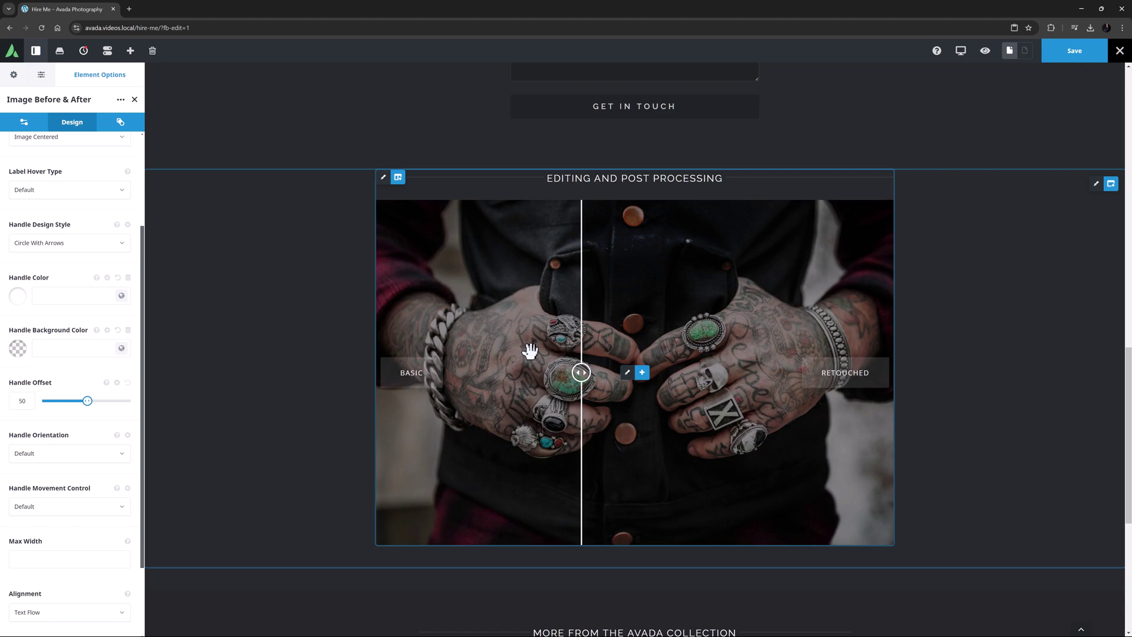
left_click(734, 356)
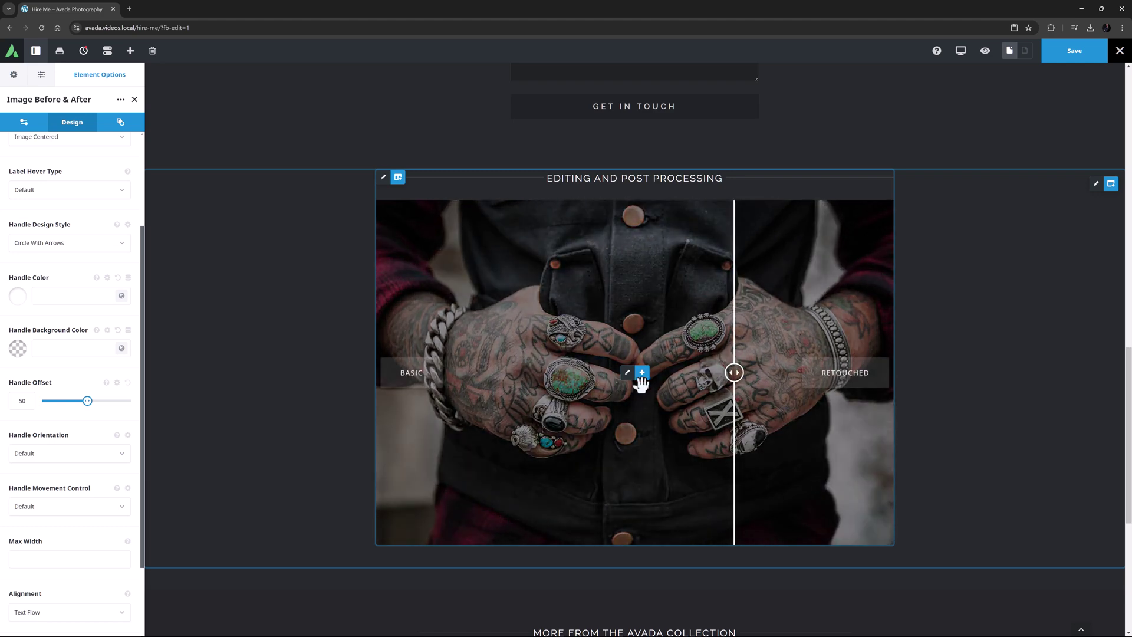
left_click(637, 403)
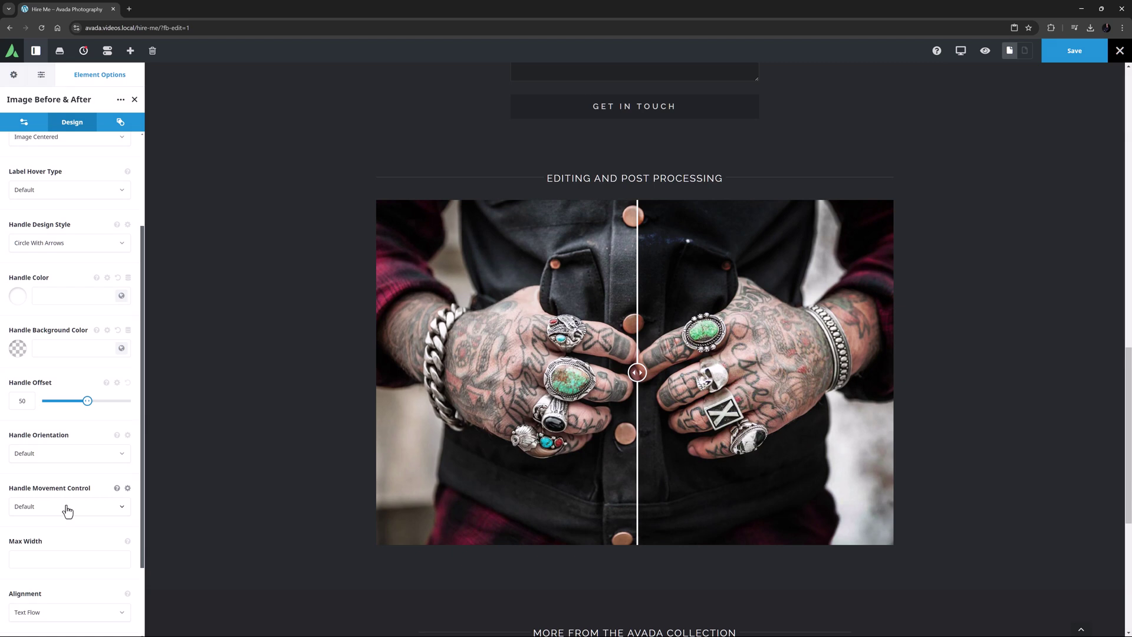
scroll(67, 511, "down", 2)
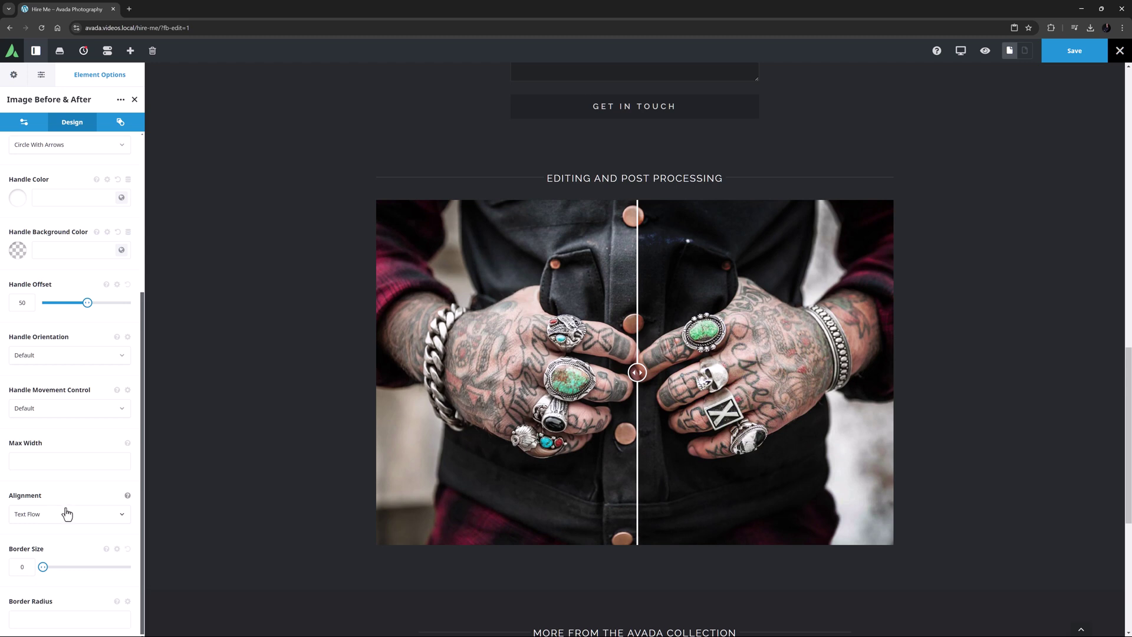
left_click(67, 515)
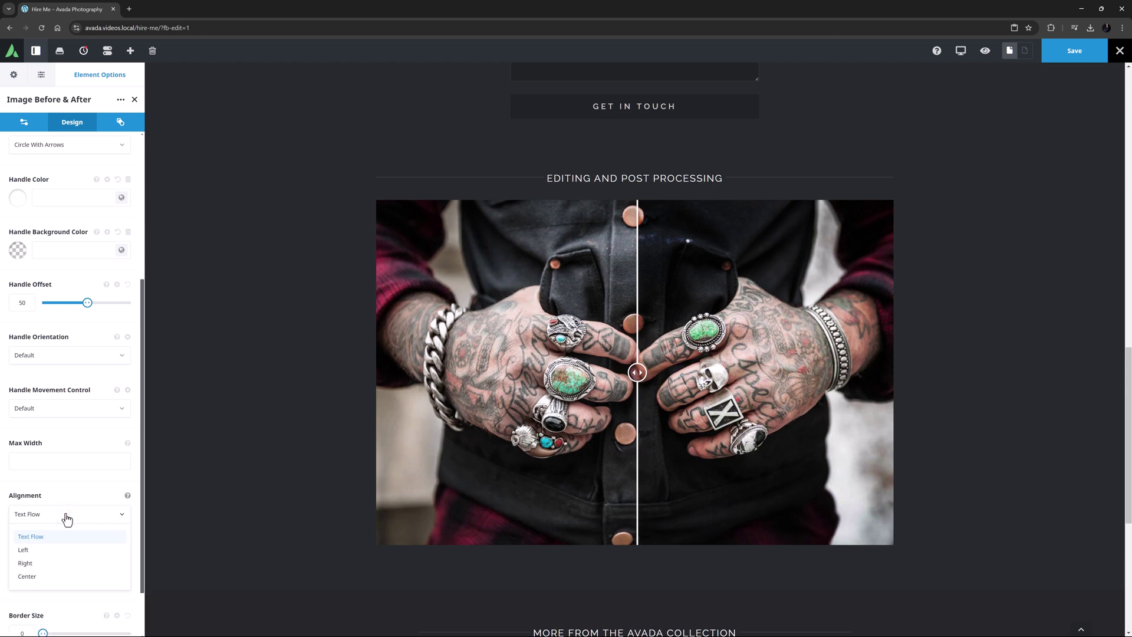
left_click(67, 518)
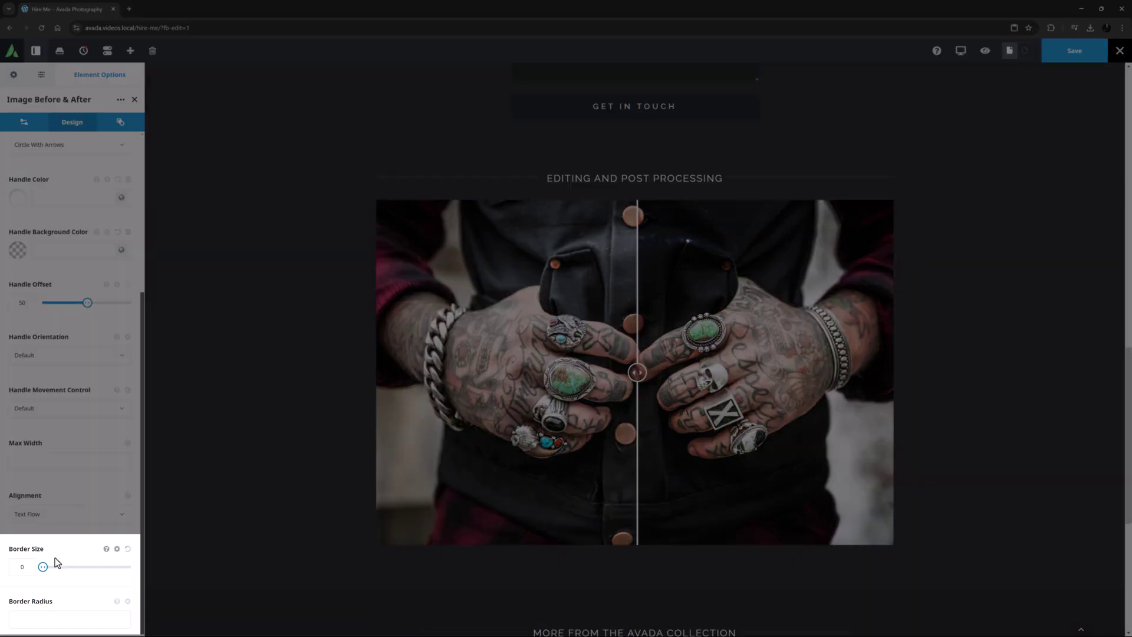
left_click_drag(44, 567, 46, 567)
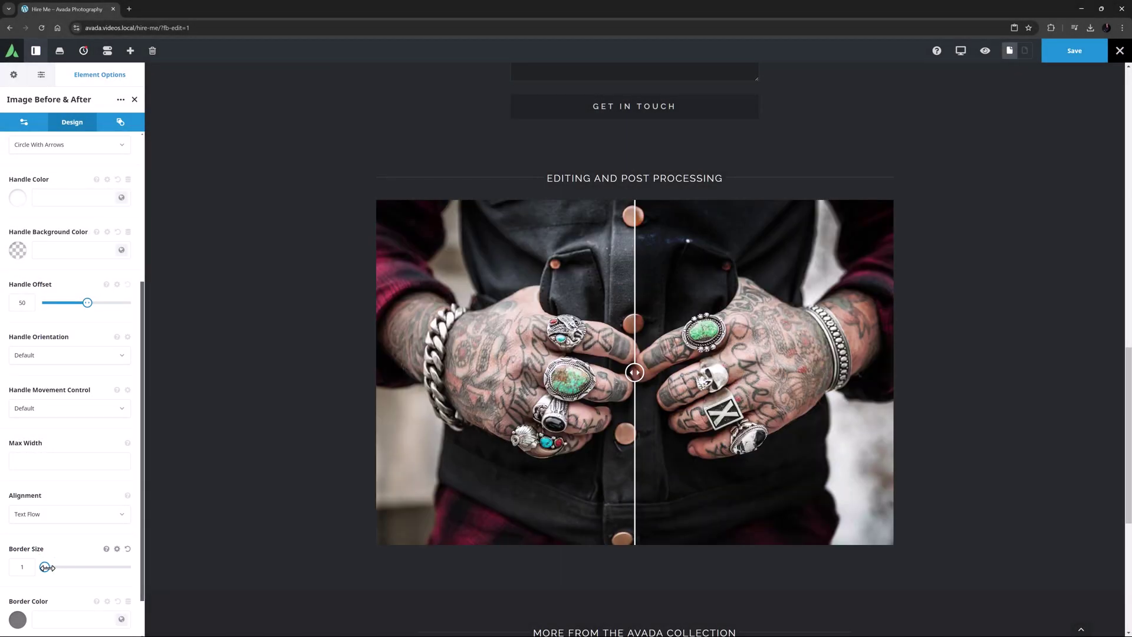
scroll(50, 571, "down", 1)
left_click(46, 567)
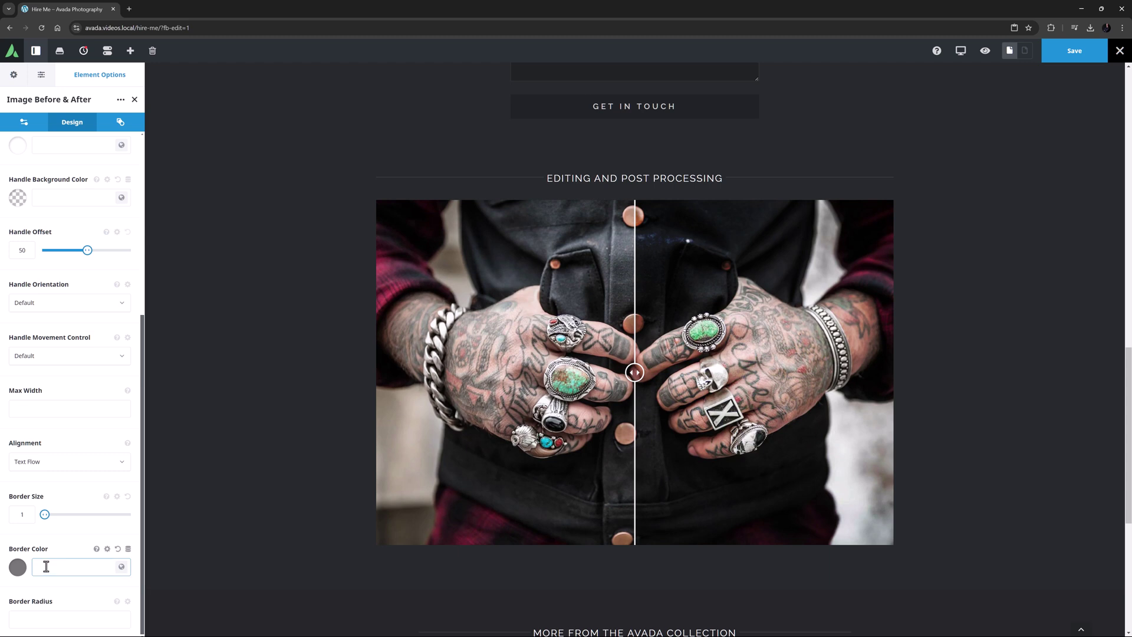
left_click_drag(44, 514, 38, 514)
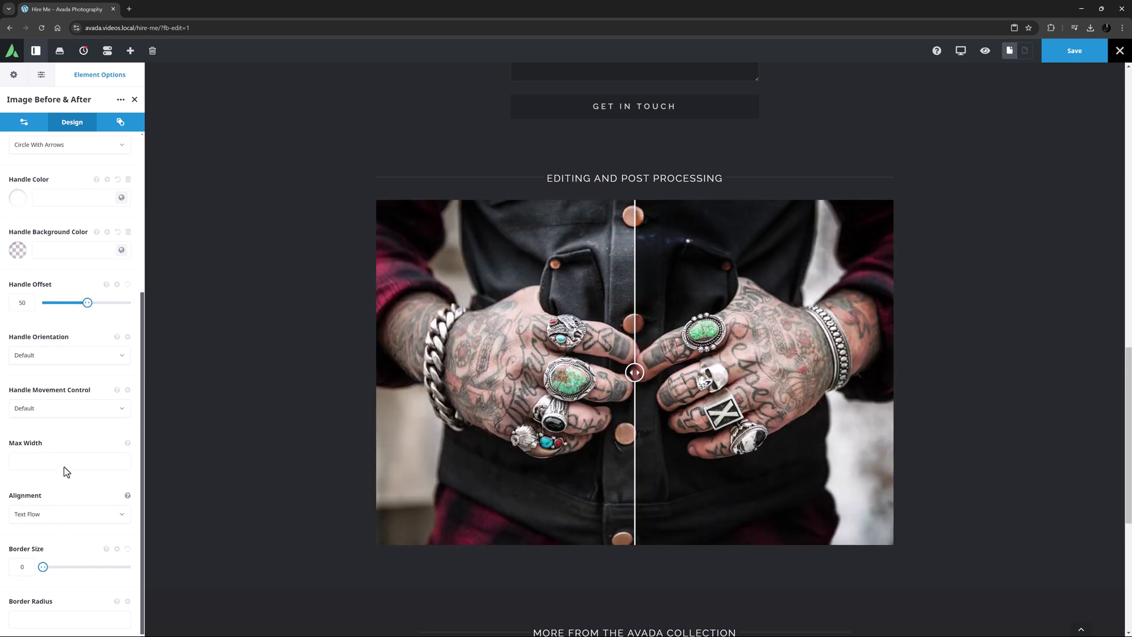
Switch to the element's Extras settings, leaving Animation Type at None.
left_click(109, 124)
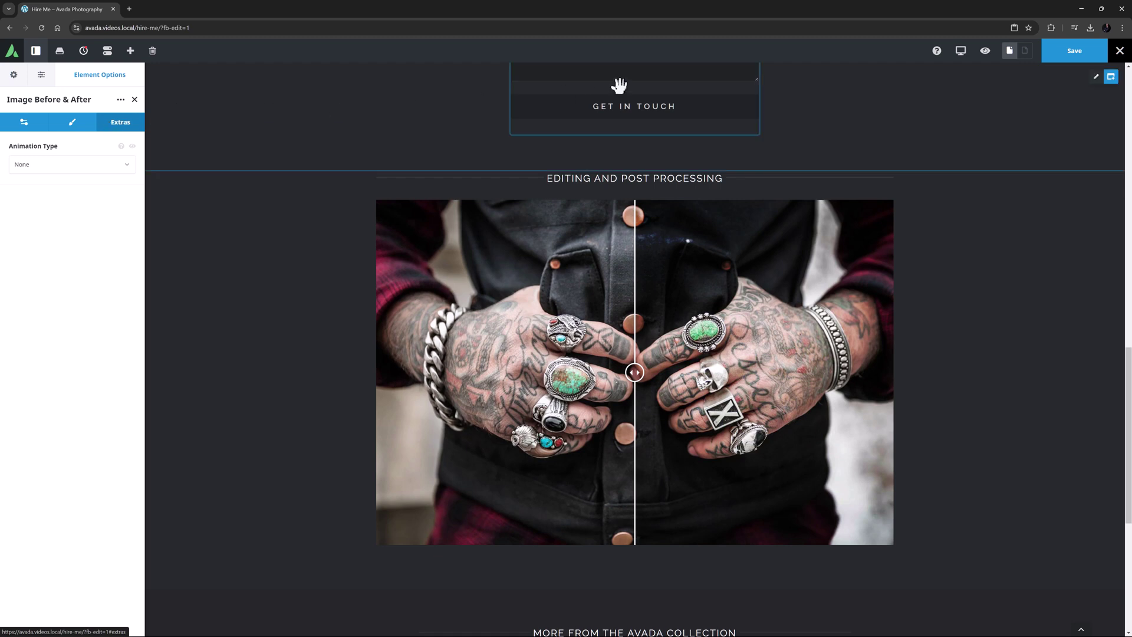
Preview the Hire Me page and drag the before/after divider across the tattooed-hands photo.
left_click(987, 55)
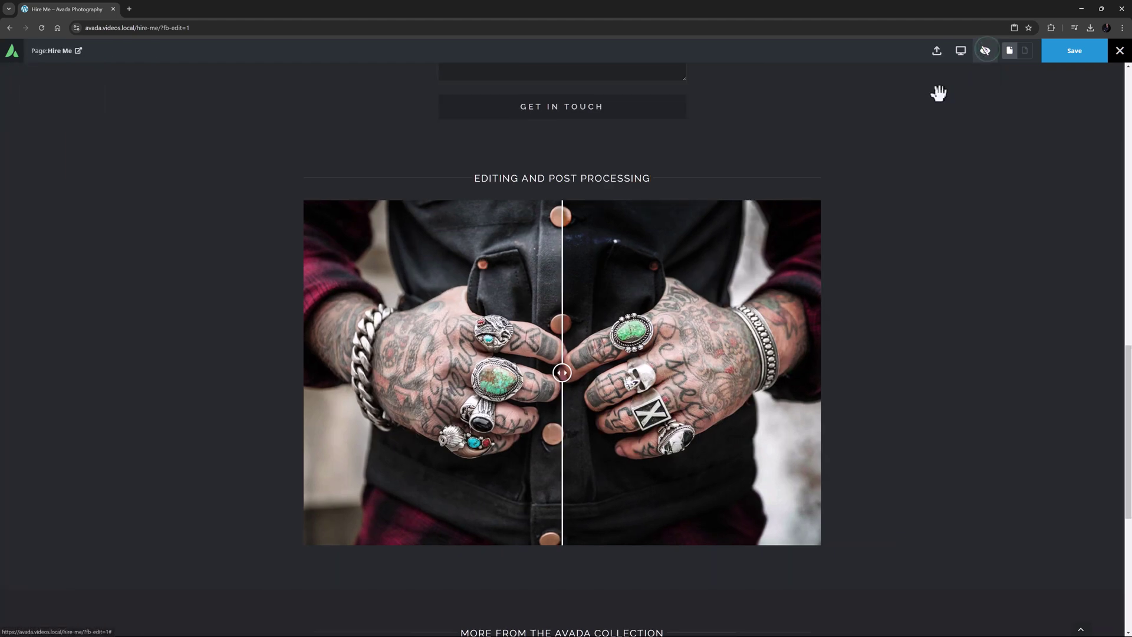
left_click_drag(562, 380, 562, 410)
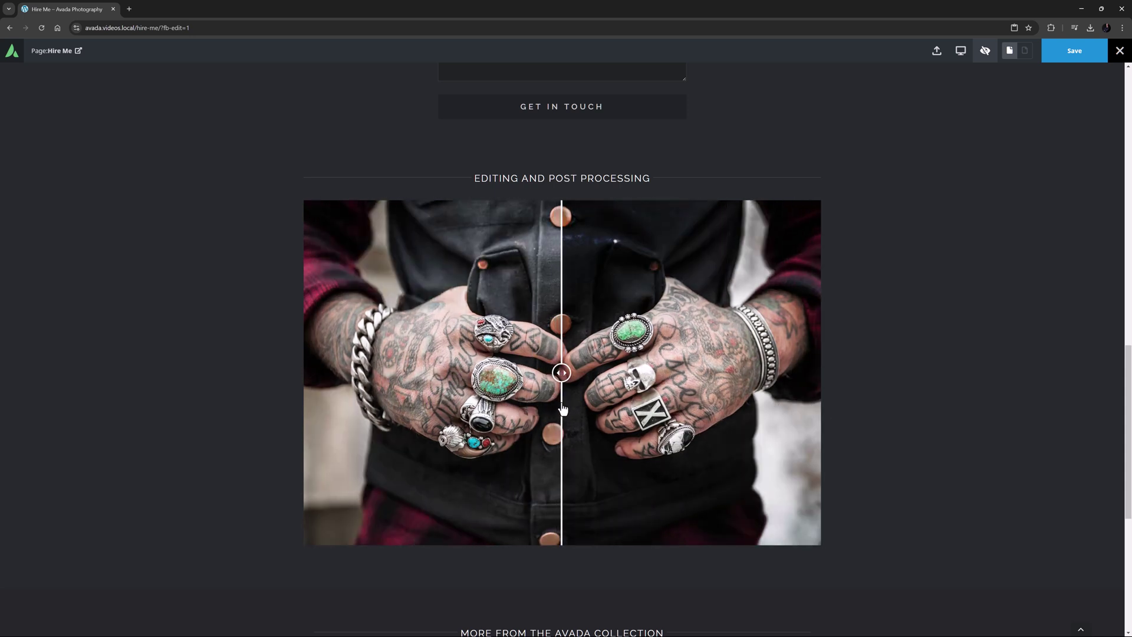